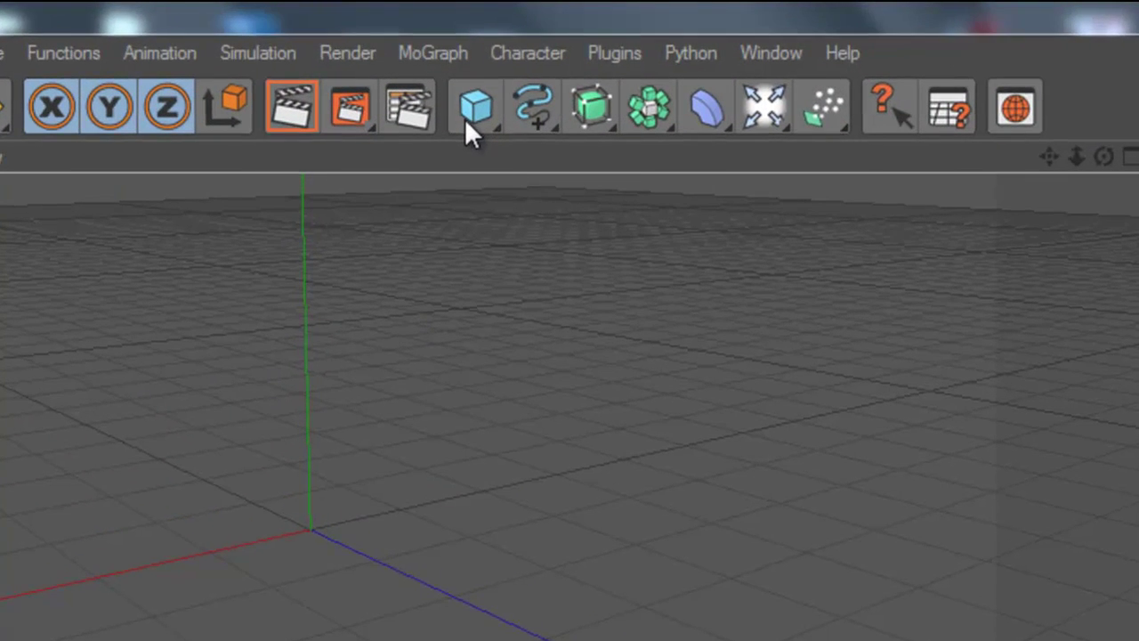
Add a cube and set its X, Y and Z segments to 50 each
{"action": "left_click", "coordinate": [458, 59]}
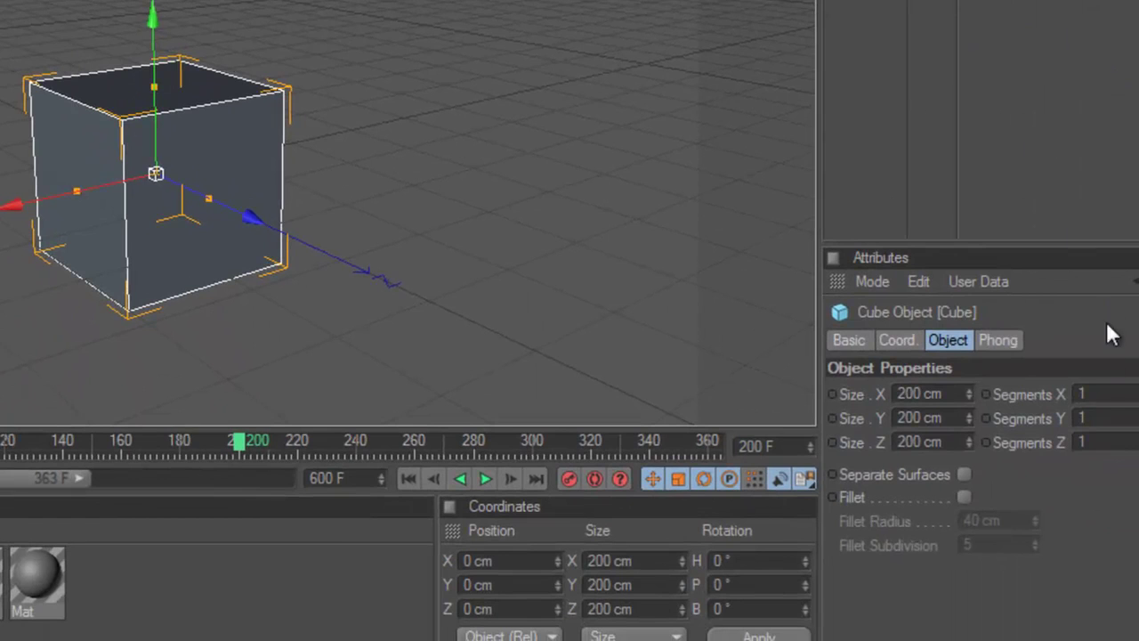
{"action": "left_click", "coordinate": [1103, 392]}
{"action": "left_click", "coordinate": [1086, 414]}
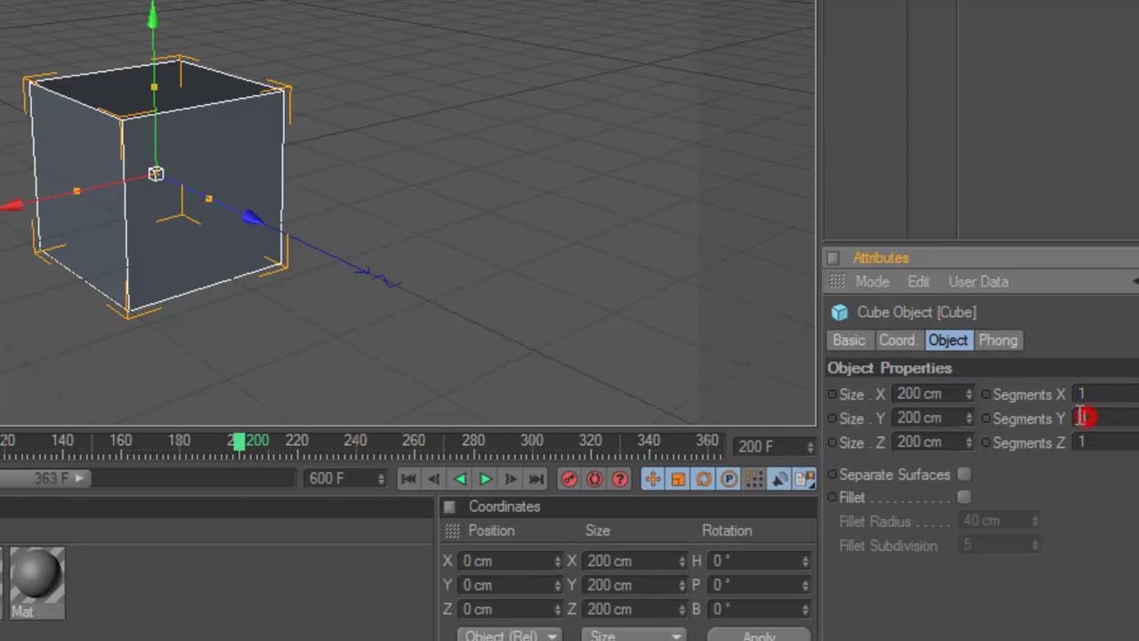
{"action": "left_click", "coordinate": [1082, 442]}
{"action": "left_click", "coordinate": [1086, 393]}
{"action": "type", "text": "50"}
{"action": "key", "text": "Tab"}
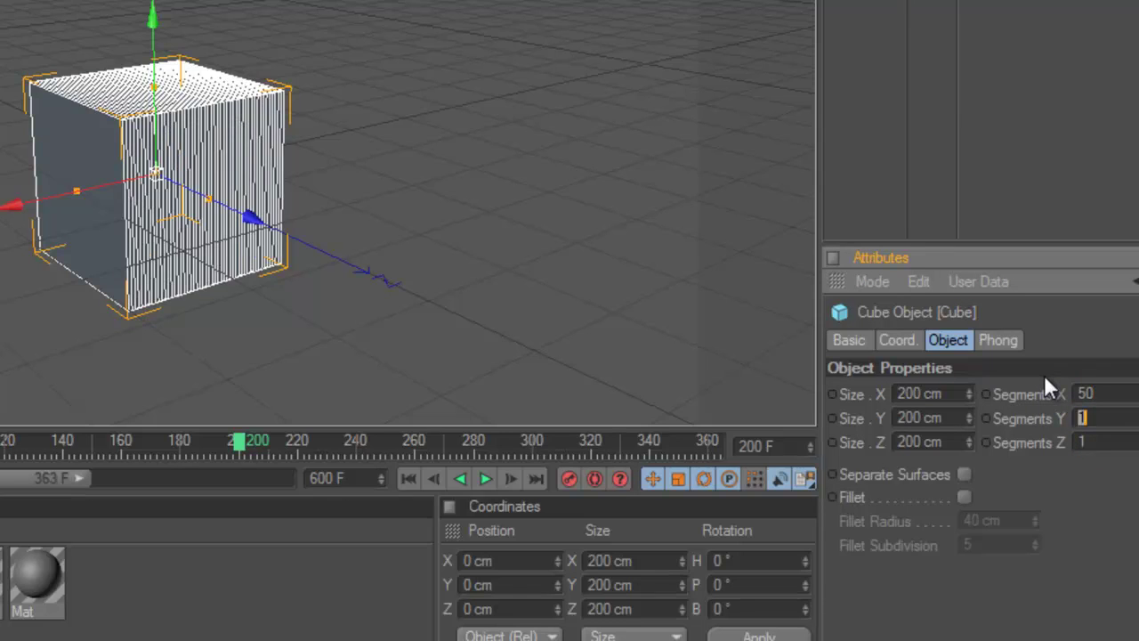
{"action": "type", "text": "50"}
{"action": "key", "text": "Tab"}
{"action": "type", "text": "50"}
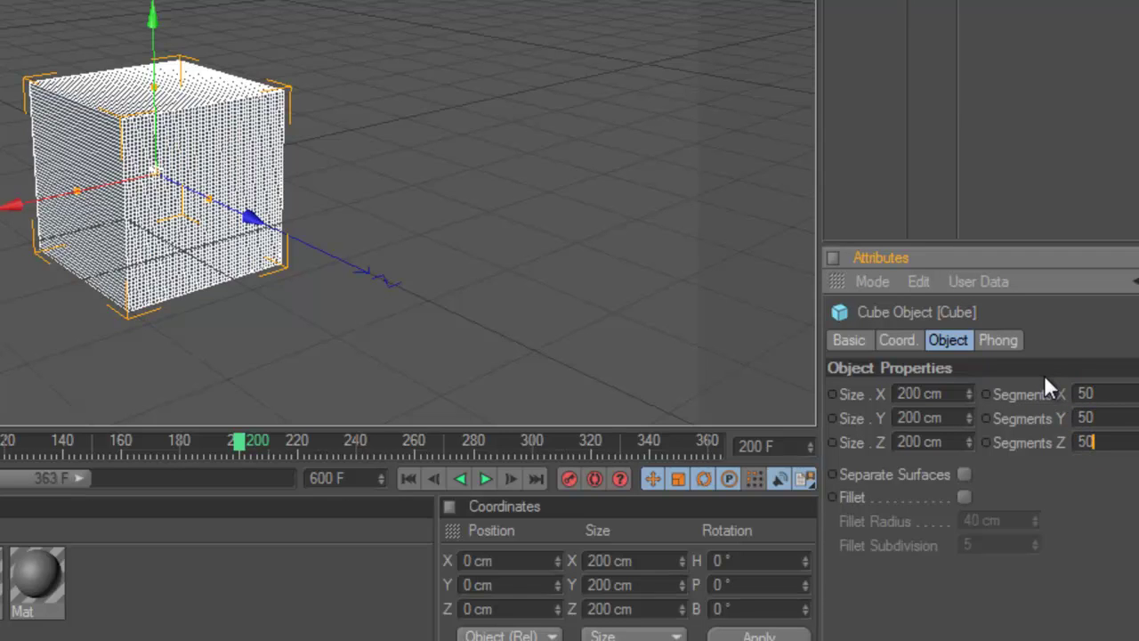
Reshape the cube into a wide, thin slab of about 589 x 17 x 667 cm
{"action": "scroll", "coordinate": [205, 169], "scroll_direction": "up", "scroll_amount": 2}
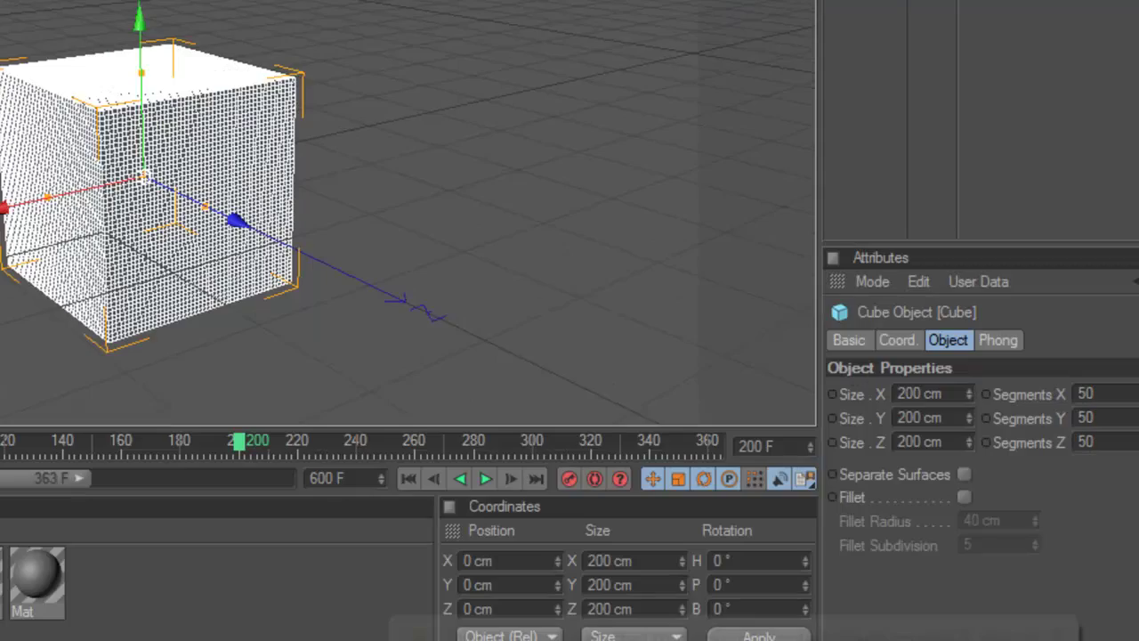
{"action": "scroll", "coordinate": [445, 216], "scroll_direction": "up", "scroll_amount": 2}
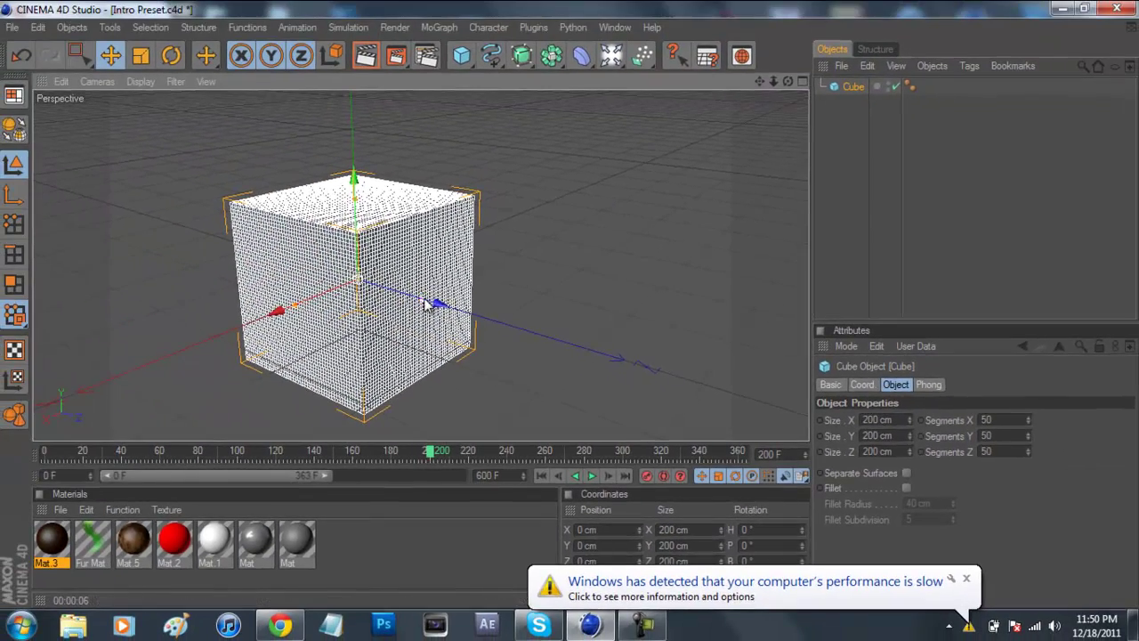
{"action": "left_click_drag", "start_coordinate": [272, 233], "coordinate": [514, 244]}
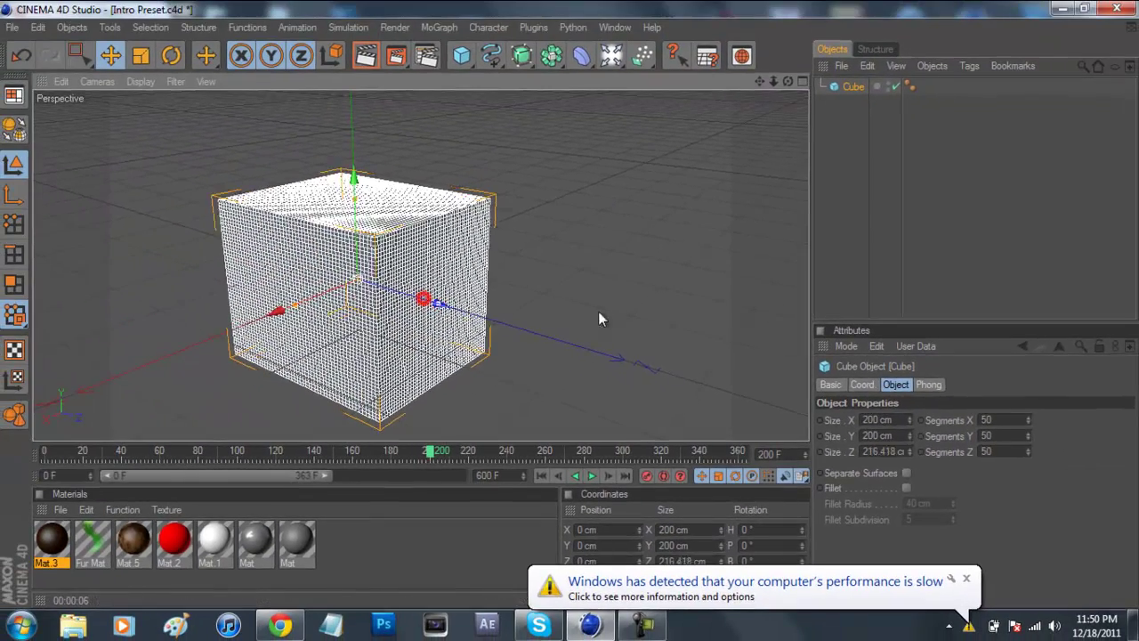
{"action": "left_click_drag", "start_coordinate": [597, 318], "coordinate": [575, 311]}
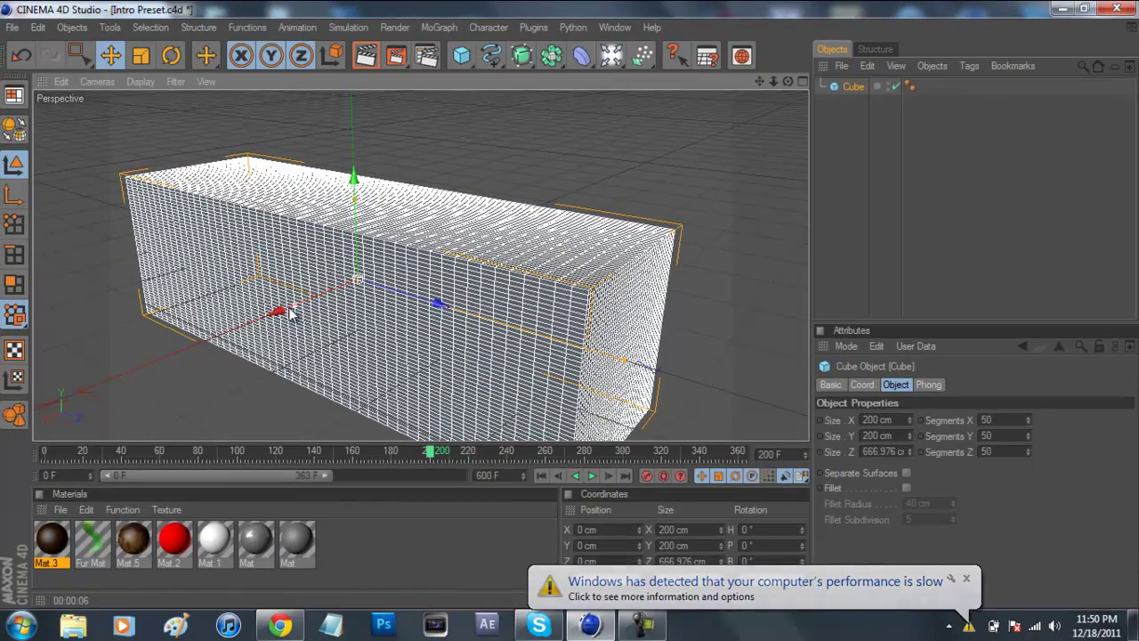
{"action": "left_click_drag", "start_coordinate": [287, 310], "coordinate": [572, 313]}
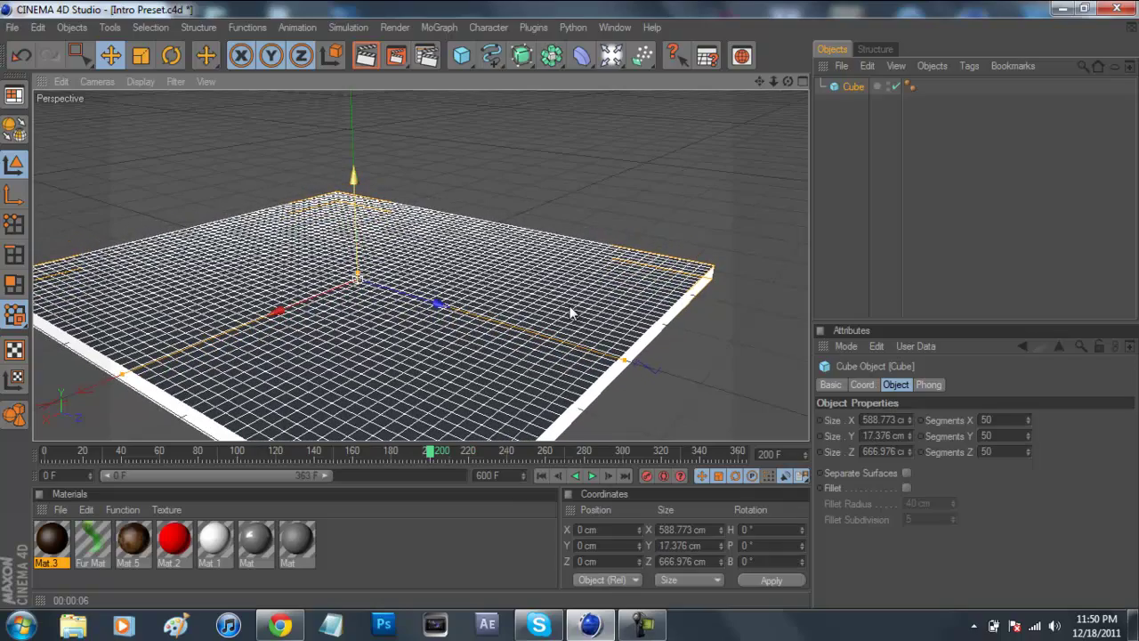
{"action": "left_click_drag", "start_coordinate": [759, 81], "coordinate": [765, 84]}
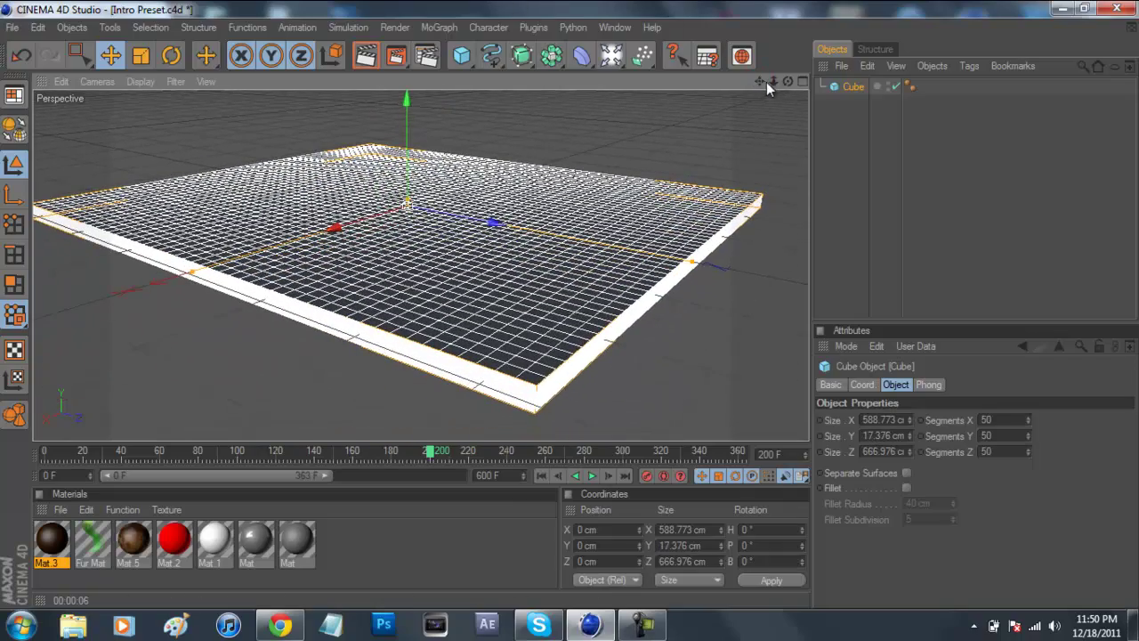
{"action": "left_click_drag", "start_coordinate": [407, 198], "coordinate": [436, 194]}
{"action": "left_click", "coordinate": [956, 151]}
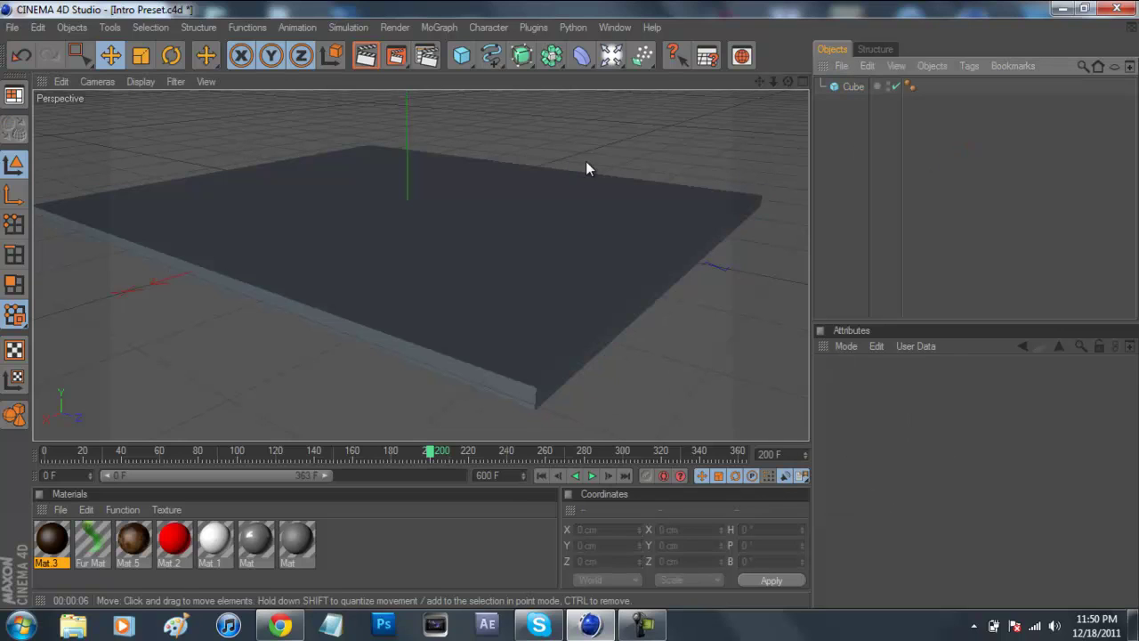
Delete all the existing materials and create a new one
{"action": "left_click_drag", "start_coordinate": [360, 560], "coordinate": [92, 554]}
{"action": "key", "text": "Delete"}
{"action": "double_click", "coordinate": [108, 557]}
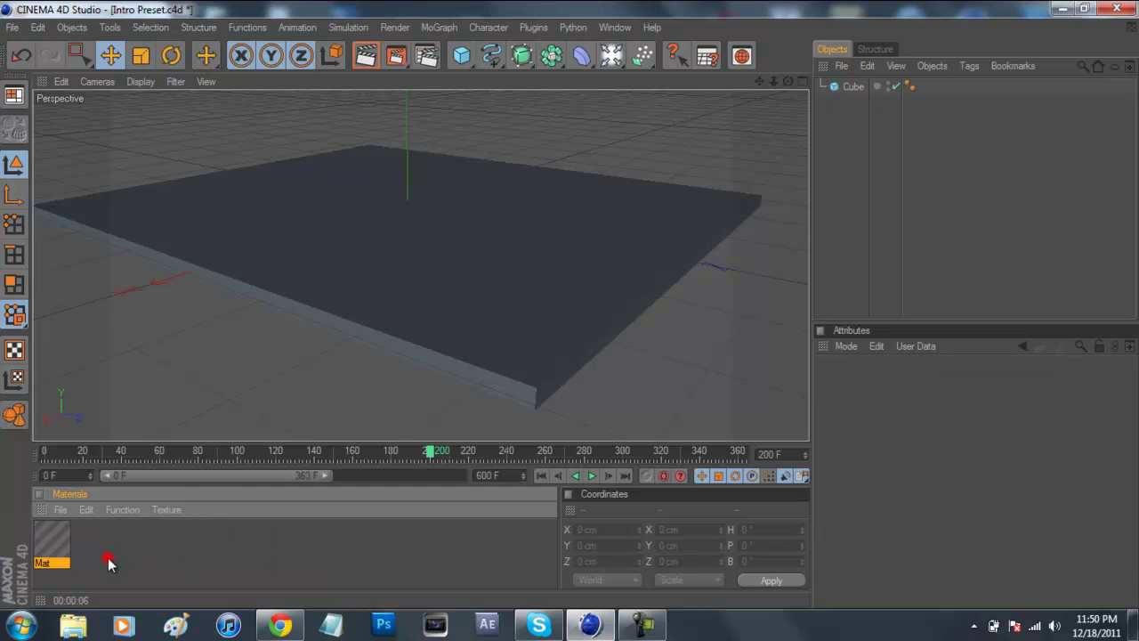
Assign a Gradient texture to the new material's Color channel and open the gradient's shader settings
{"action": "double_click", "coordinate": [50, 539]}
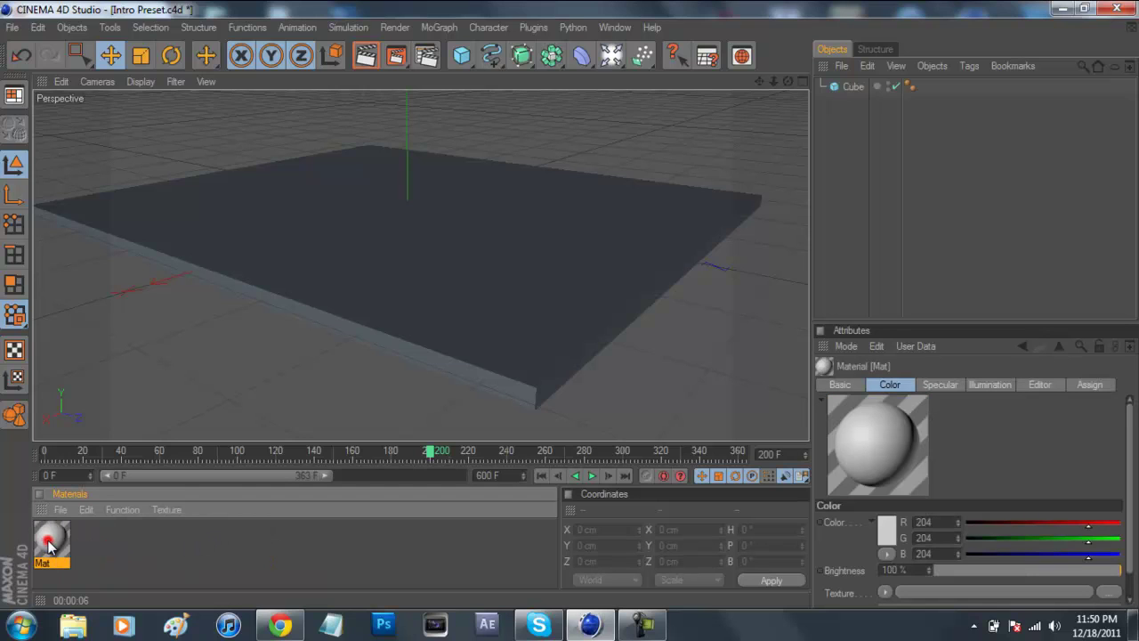
{"action": "left_click_drag", "start_coordinate": [558, 129], "coordinate": [616, 127]}
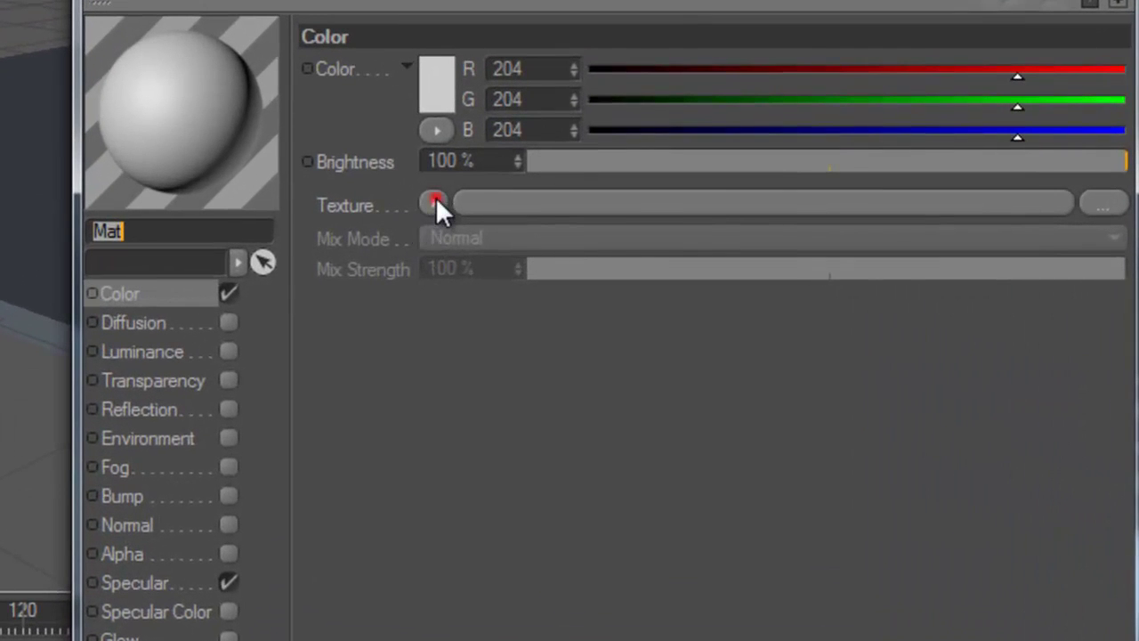
{"action": "left_click", "coordinate": [435, 201]}
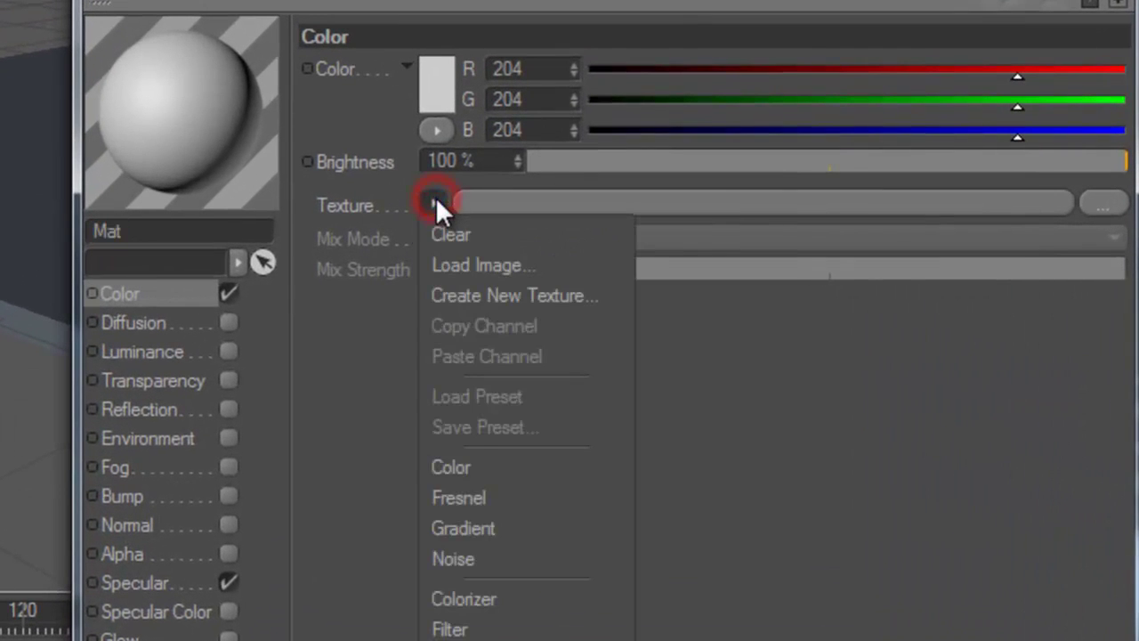
{"action": "left_click", "coordinate": [458, 527]}
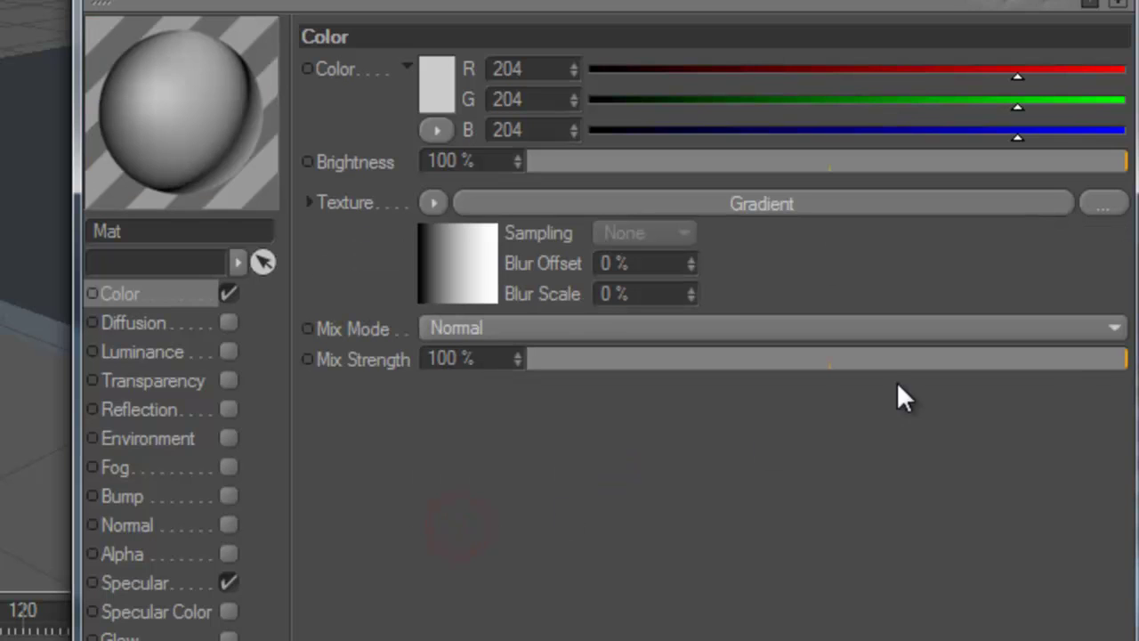
{"action": "left_click", "coordinate": [477, 266]}
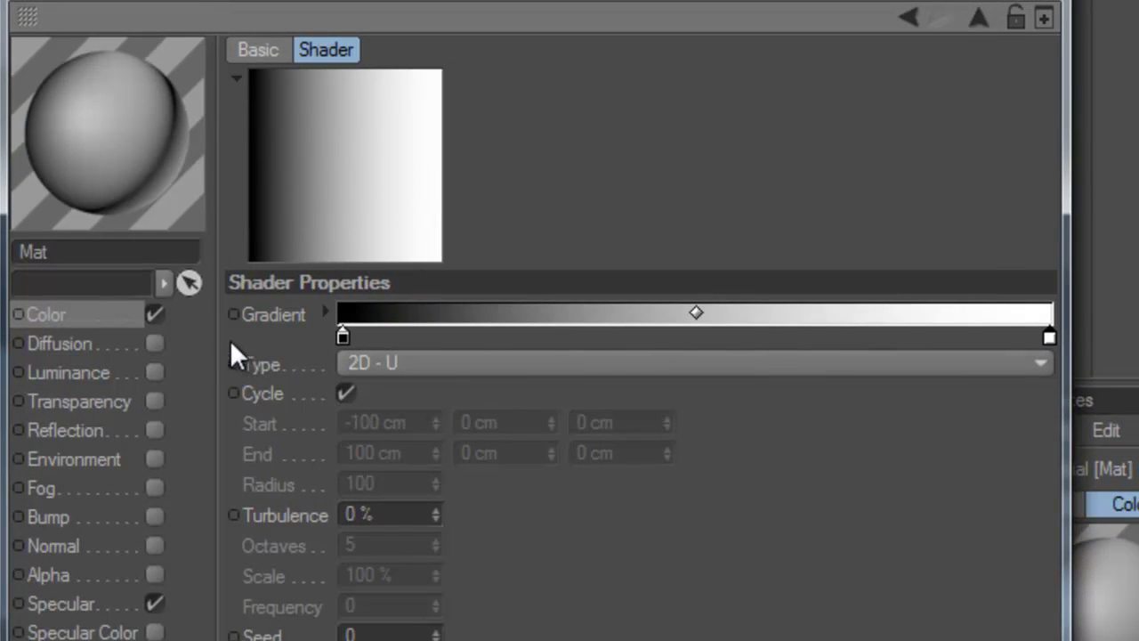
Recolor the gradient's black start knot to a very dark brown with a hue of 21°
{"action": "double_click", "coordinate": [343, 337]}
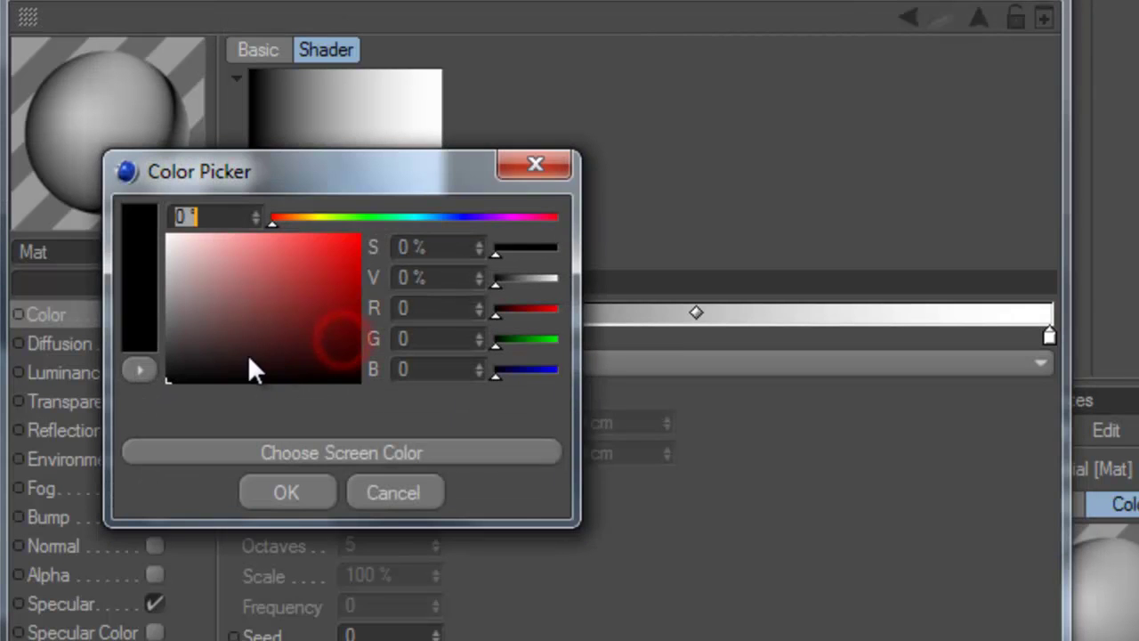
{"action": "left_click_drag", "start_coordinate": [347, 218], "coordinate": [290, 224]}
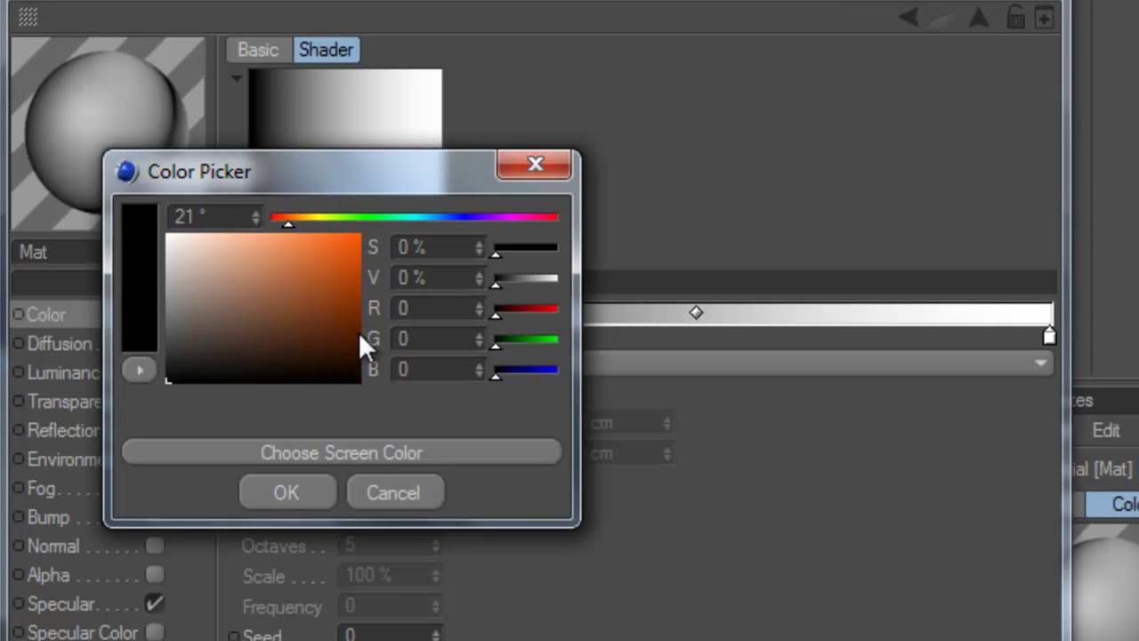
{"action": "left_click", "coordinate": [360, 347]}
{"action": "left_click_drag", "start_coordinate": [362, 348], "coordinate": [364, 359]}
{"action": "left_click", "coordinate": [328, 494]}
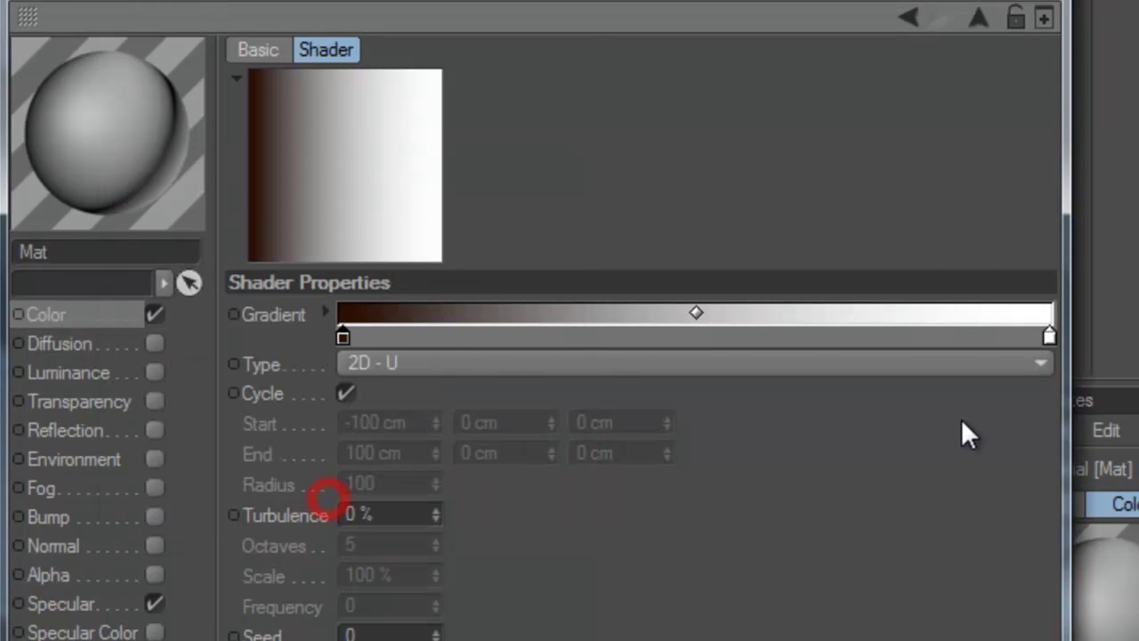
Recolor the gradient's white end knot to a very dark brown
{"action": "double_click", "coordinate": [1050, 336]}
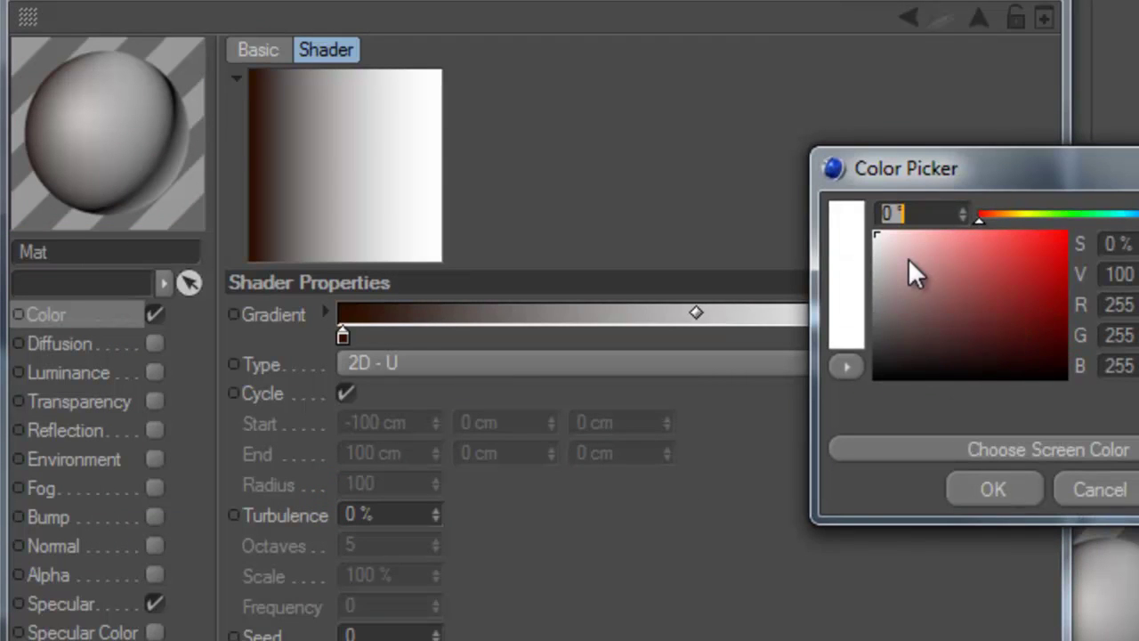
{"action": "left_click", "coordinate": [1004, 216]}
{"action": "left_click_drag", "start_coordinate": [1061, 358], "coordinate": [1070, 359]}
{"action": "left_click", "coordinate": [993, 489]}
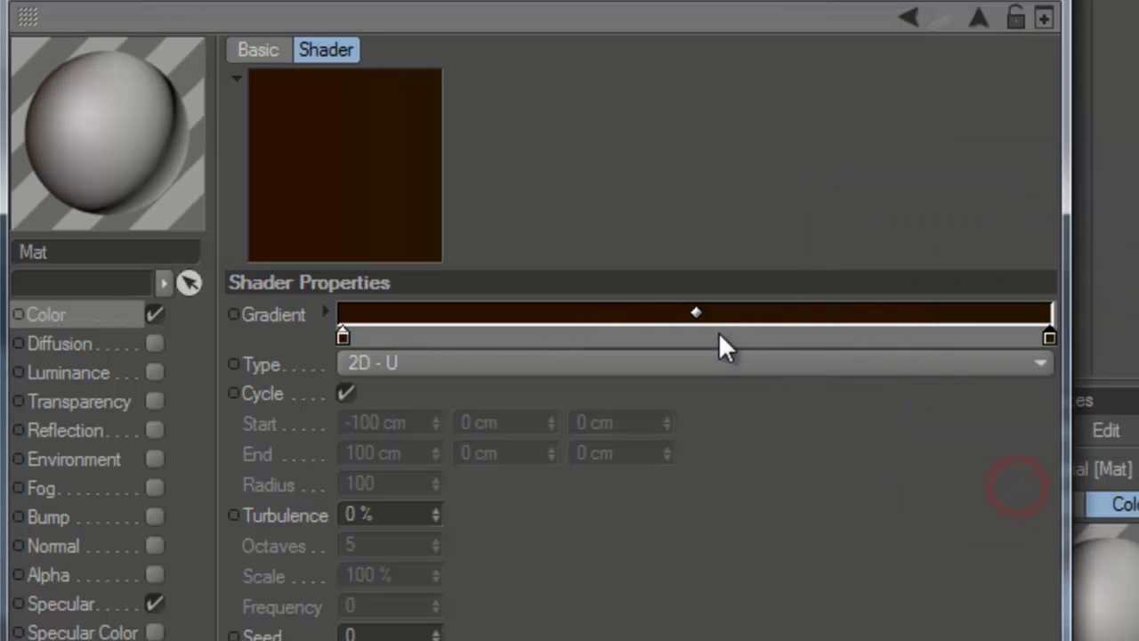
Double the gradient's knots, keep the added knot centered, and set the gradient type to 2D - V
{"action": "right_click", "coordinate": [726, 313]}
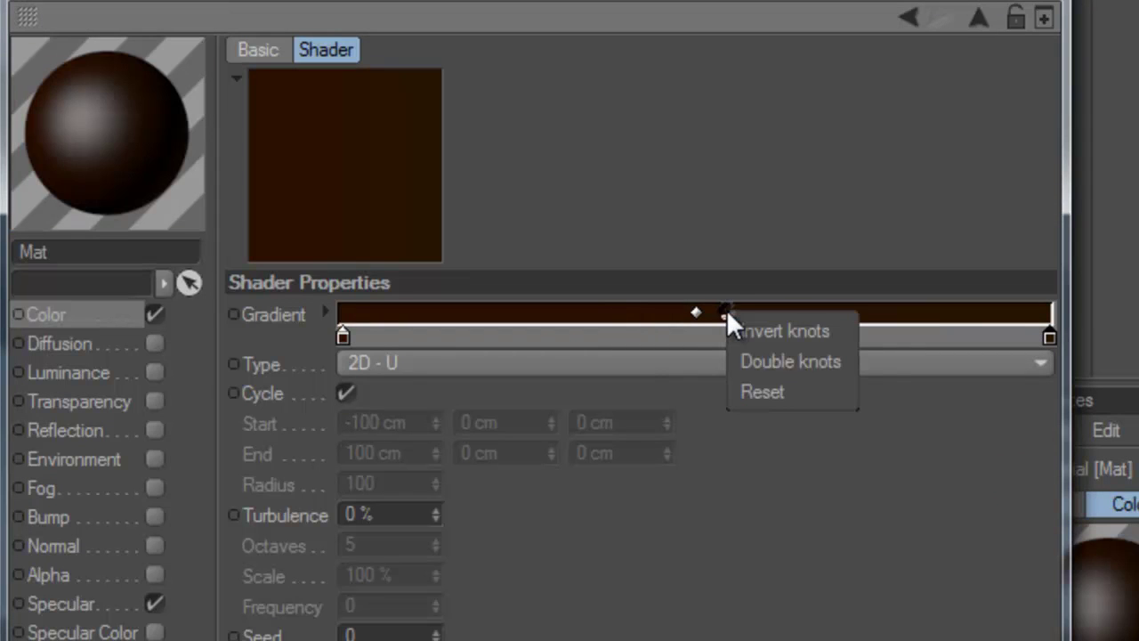
{"action": "left_click", "coordinate": [781, 367]}
{"action": "mouse_move", "coordinate": [697, 337]}
{"action": "left_mouse_down"}
{"action": "mouse_move", "coordinate": [714, 338]}
{"action": "mouse_move", "coordinate": [696, 336]}
{"action": "left_mouse_up"}
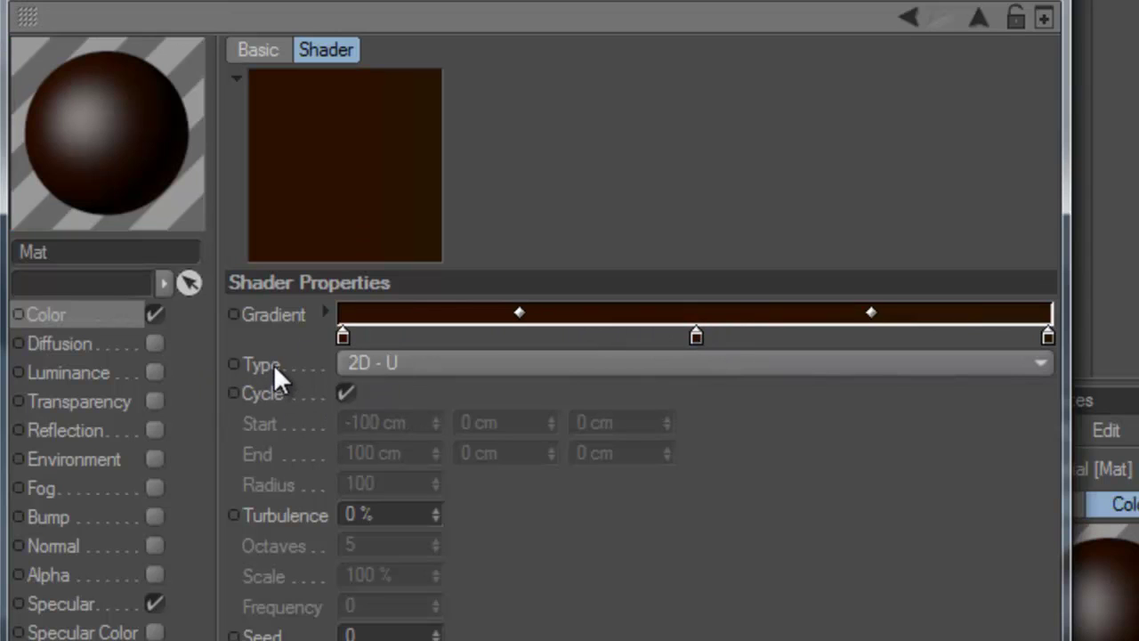
{"action": "left_click", "coordinate": [415, 365]}
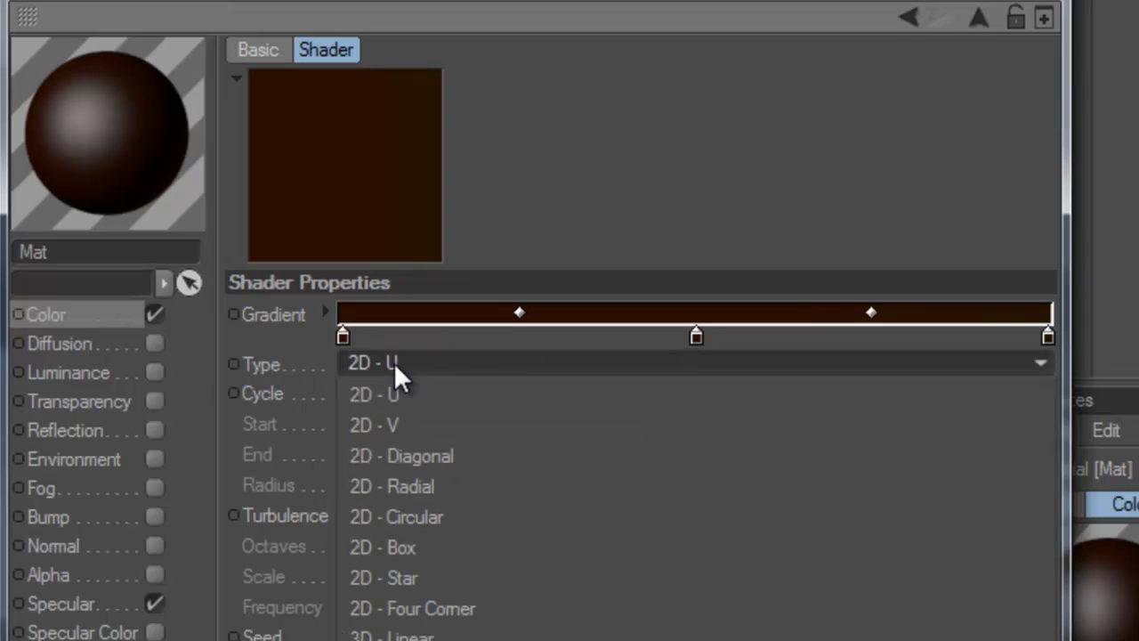
{"action": "left_click", "coordinate": [397, 418]}
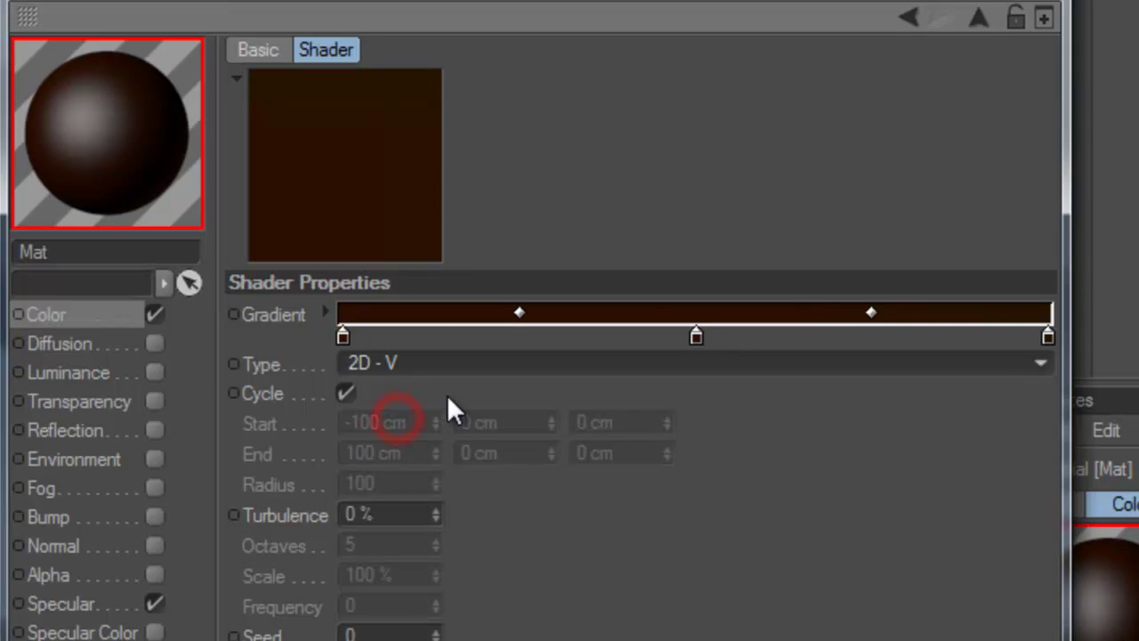
Color the gradient's middle knot brown (R 134, G 72, B 38) and move both interpolation markers inward toward it
{"action": "double_click", "coordinate": [695, 337]}
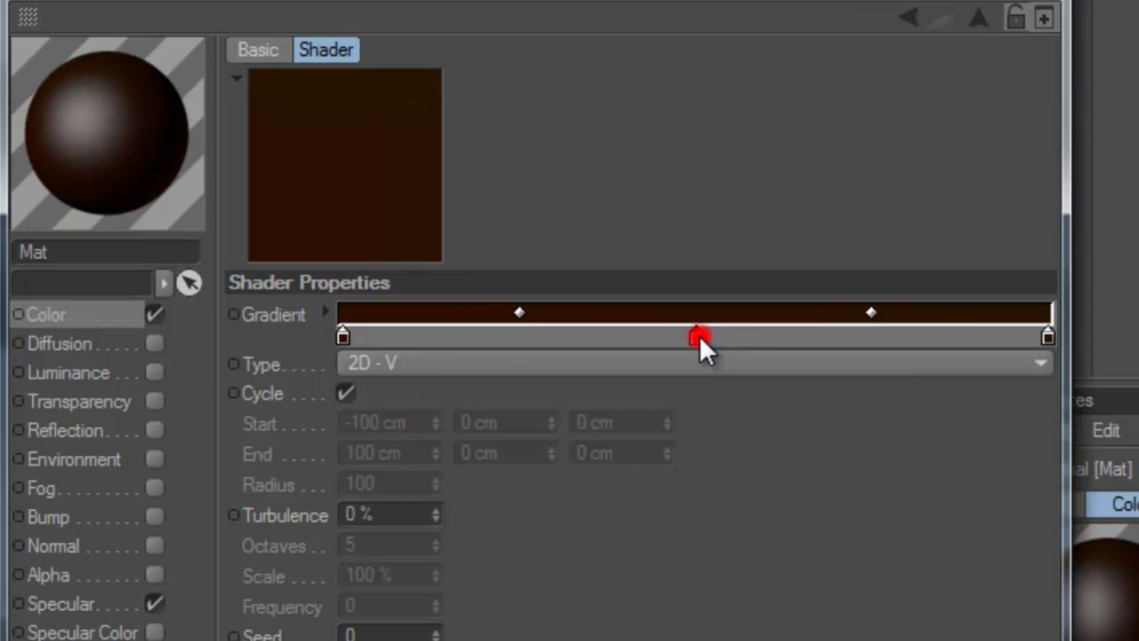
{"action": "left_click_drag", "start_coordinate": [685, 319], "coordinate": [660, 301]}
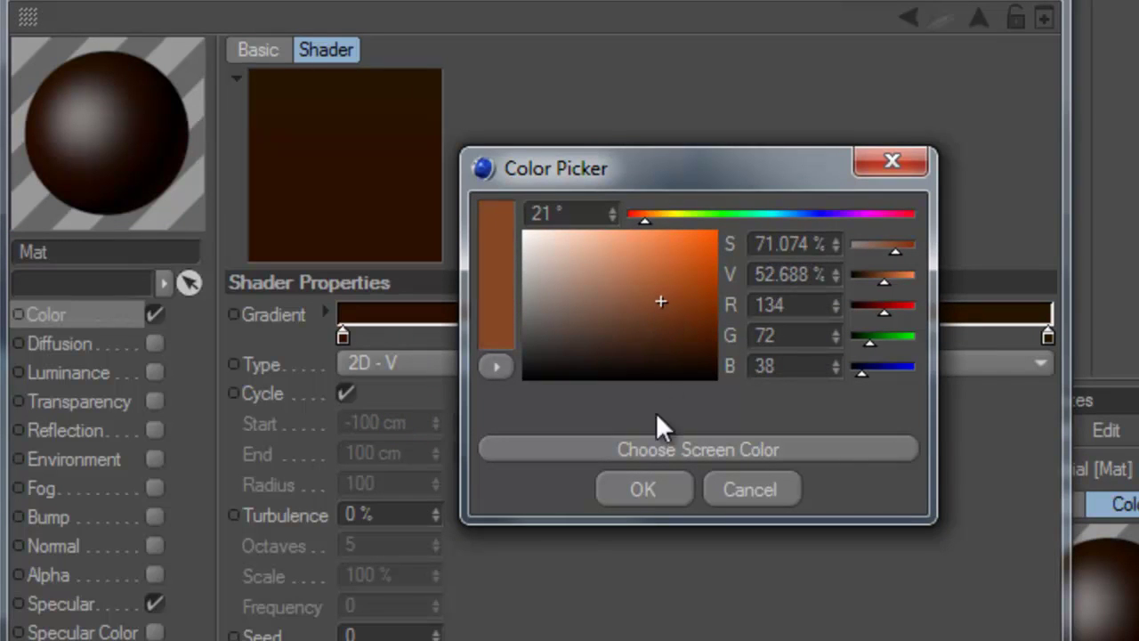
{"action": "left_click", "coordinate": [643, 480]}
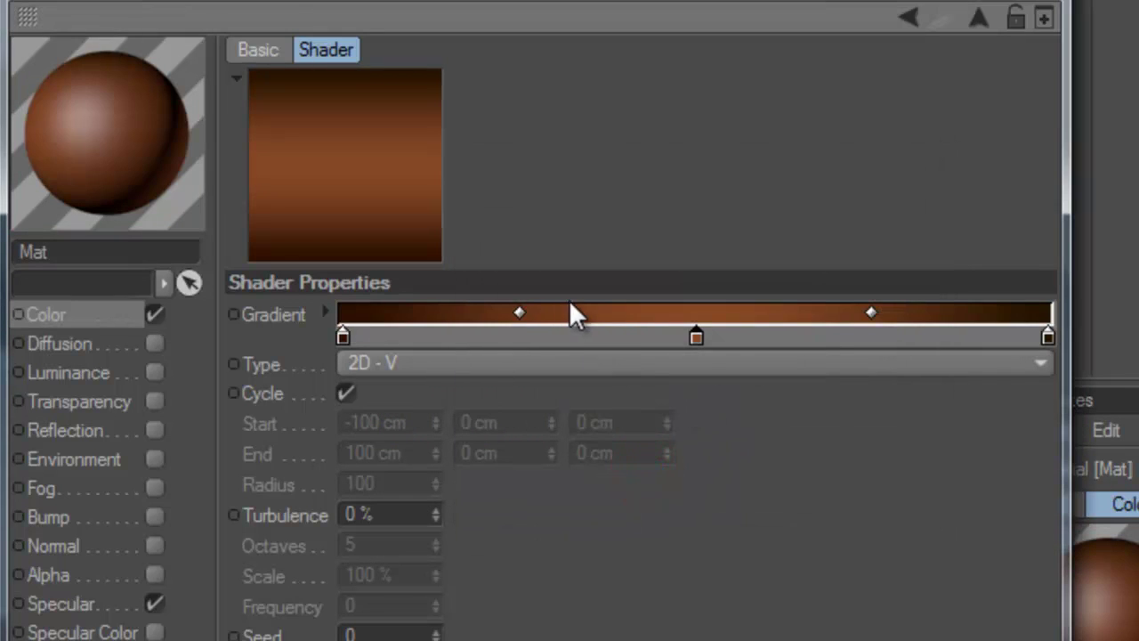
{"action": "left_click_drag", "start_coordinate": [527, 318], "coordinate": [585, 321]}
{"action": "left_click_drag", "start_coordinate": [873, 312], "coordinate": [816, 312]}
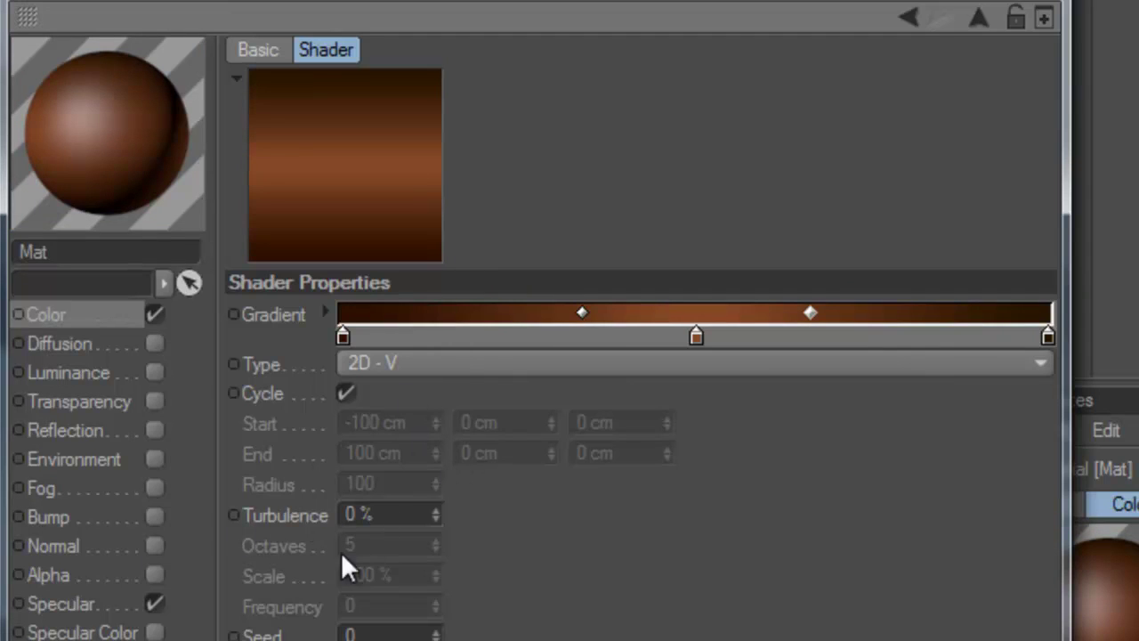
Set the gradient's turbulence to 100% and its octaves to 4
{"action": "left_click", "coordinate": [369, 513]}
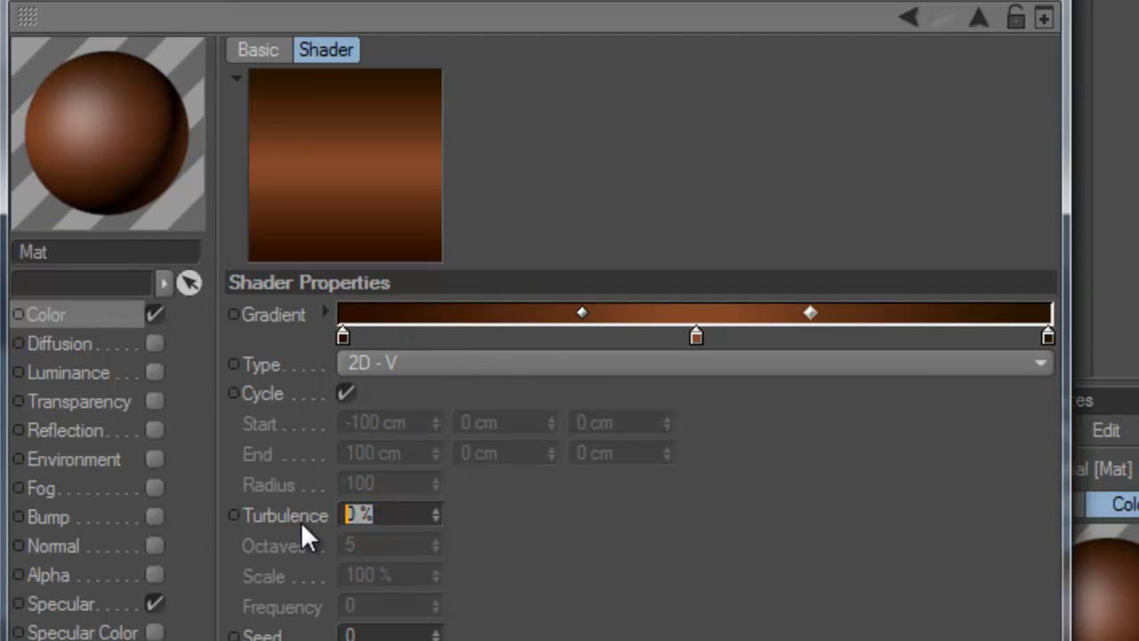
{"action": "type", "text": "100"}
{"action": "left_click", "coordinate": [598, 572]}
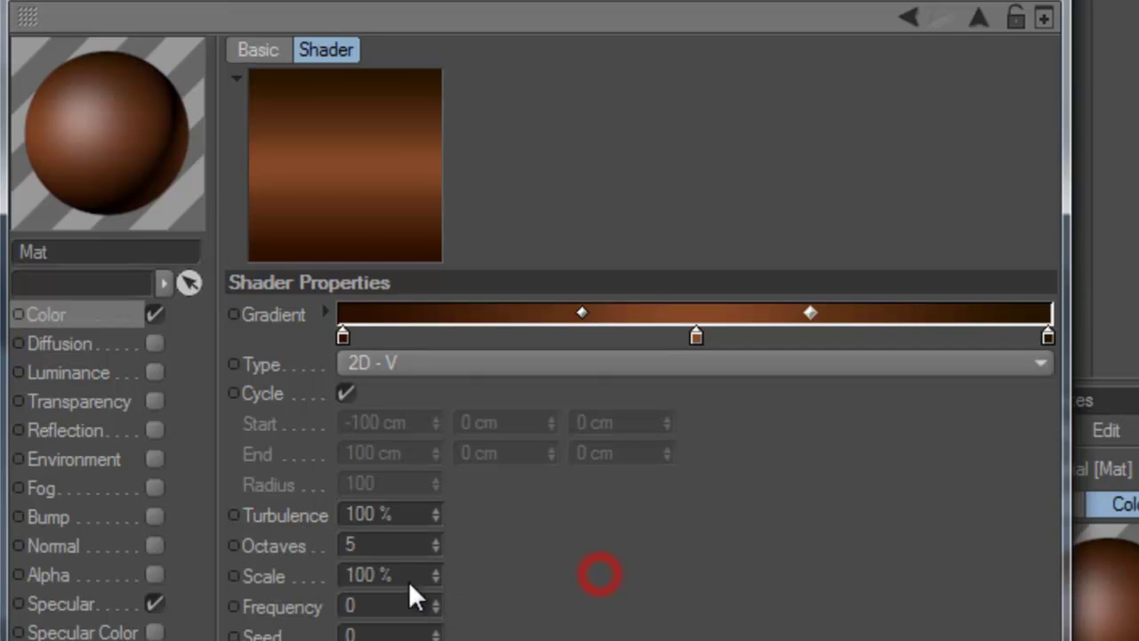
{"action": "left_click", "coordinate": [361, 543]}
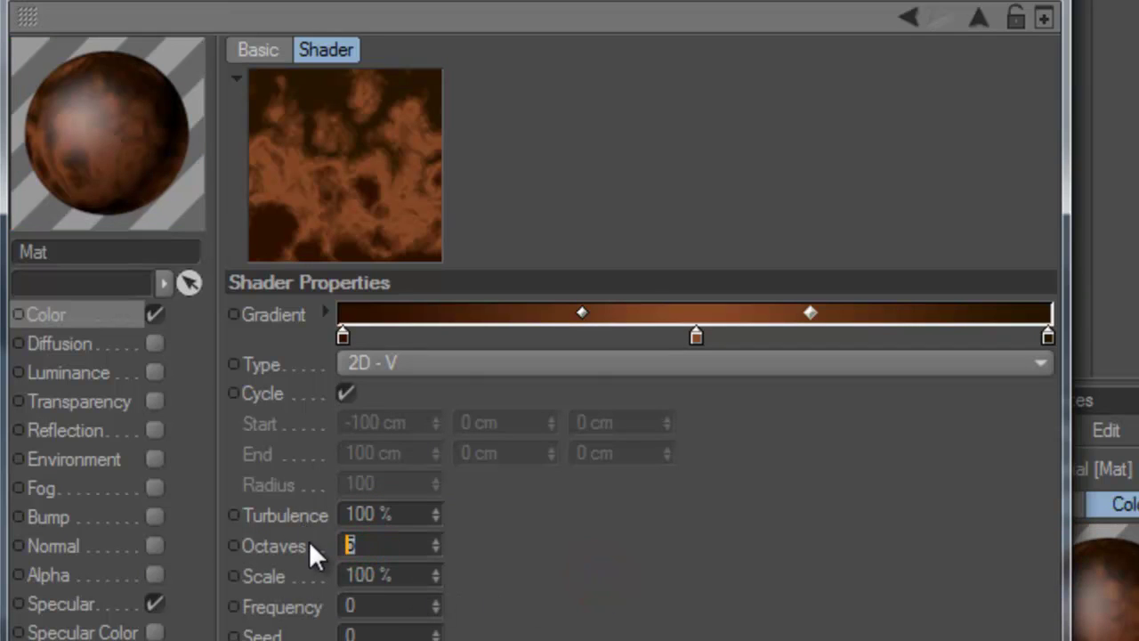
{"action": "type", "text": "4"}
{"action": "key", "text": "Return"}
{"action": "left_click", "coordinate": [309, 549]}
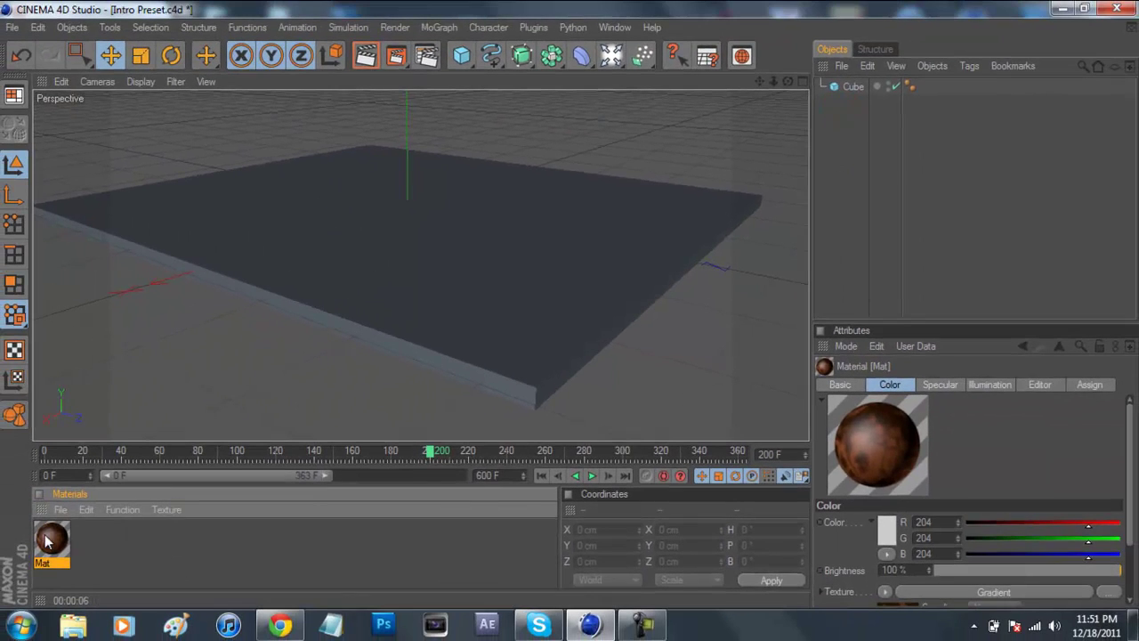
Apply the brown gradient material to the slab
{"action": "left_click_drag", "start_coordinate": [49, 539], "coordinate": [334, 296]}
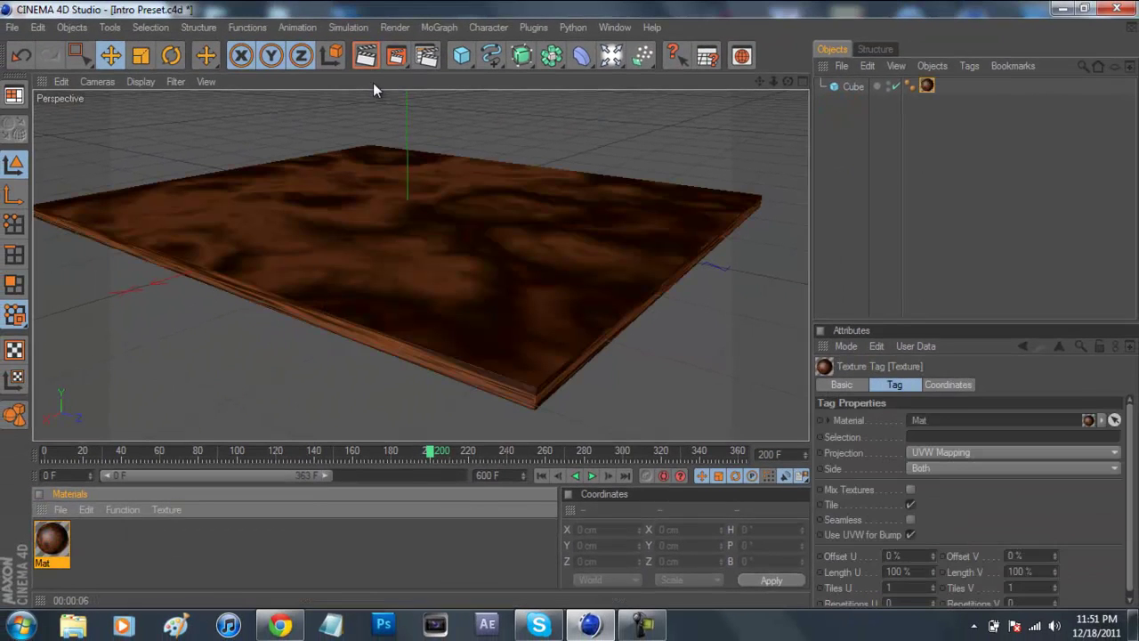
Render the perspective view to preview the brown material on the slab, and clear the selection
{"action": "left_click", "coordinate": [365, 55]}
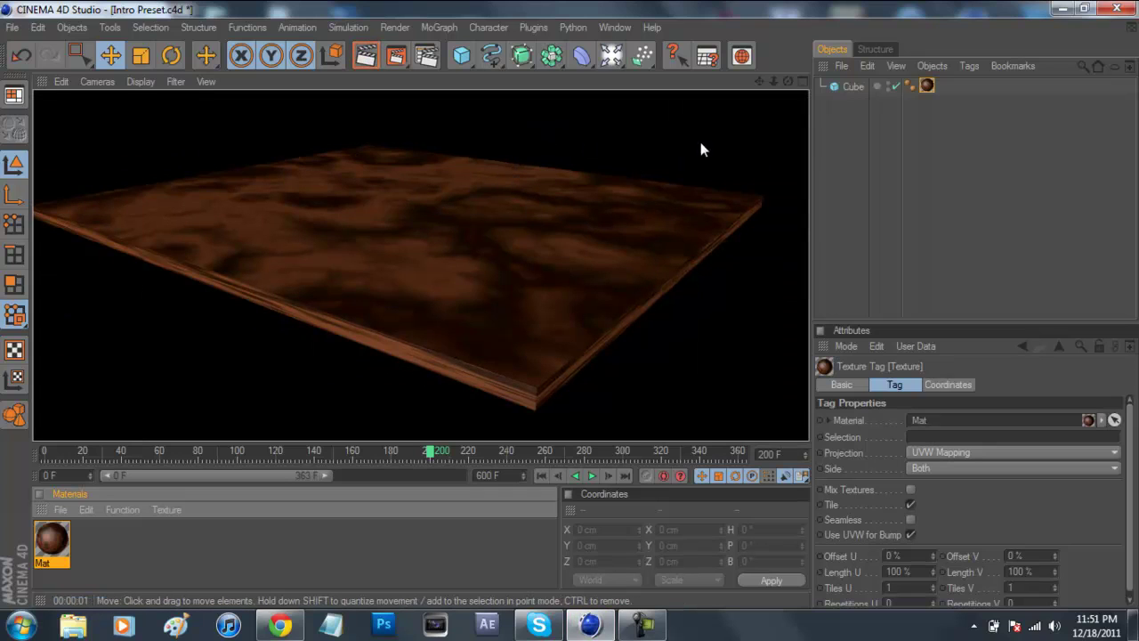
{"action": "left_click", "coordinate": [899, 158]}
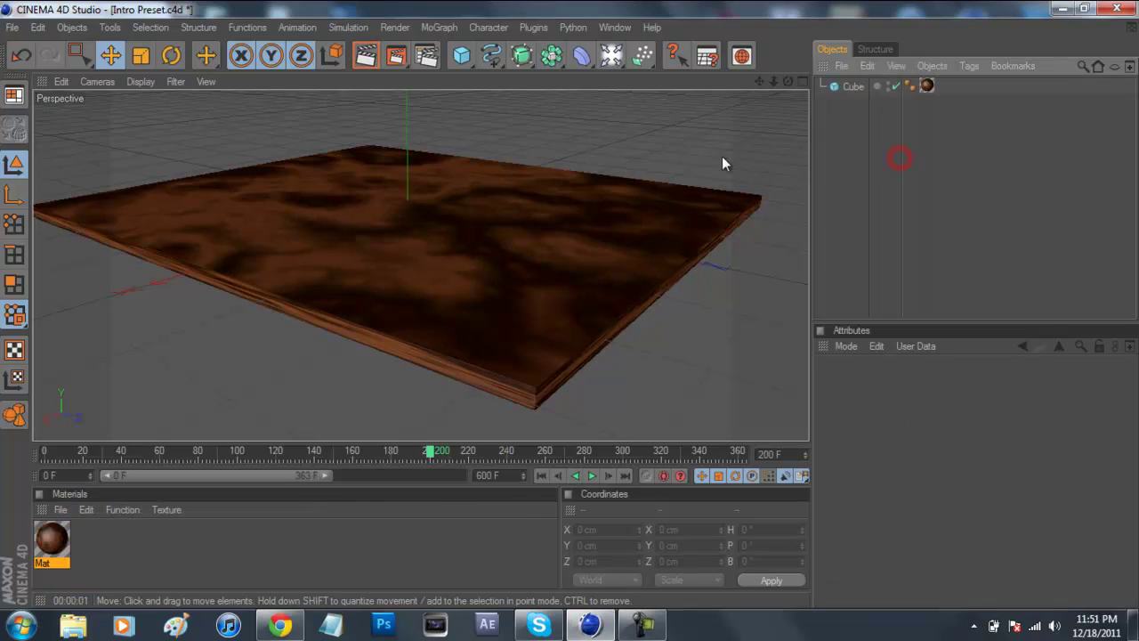
{"action": "left_click", "coordinate": [607, 133]}
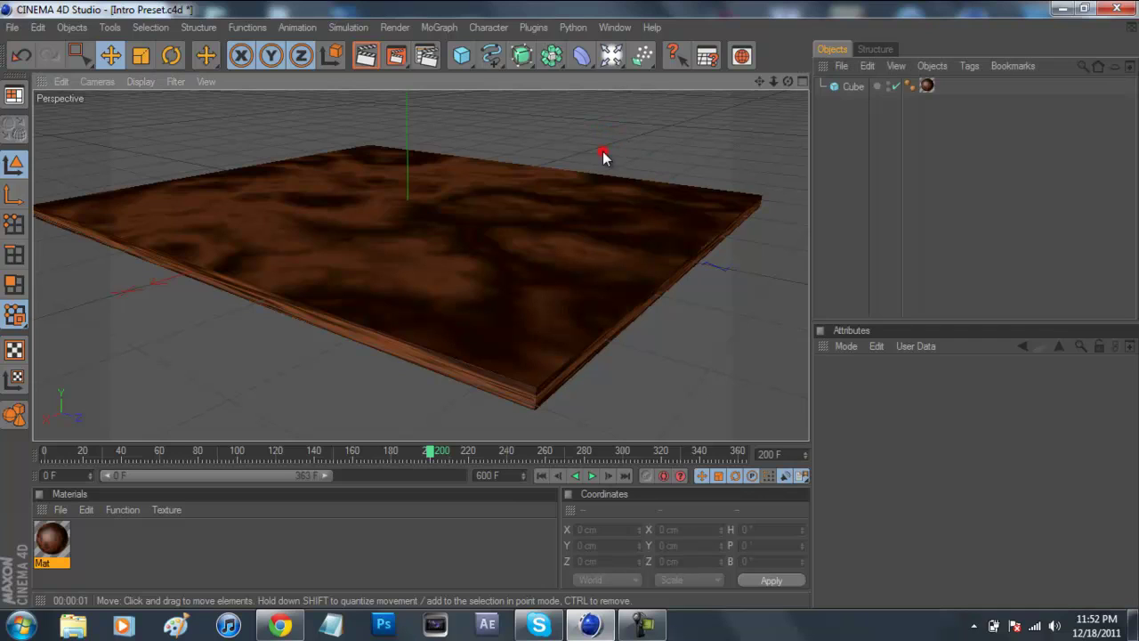
{"action": "left_click", "coordinate": [602, 152]}
Convert the slab from a parametric cube into an editable polygon object
{"action": "left_click", "coordinate": [842, 83]}
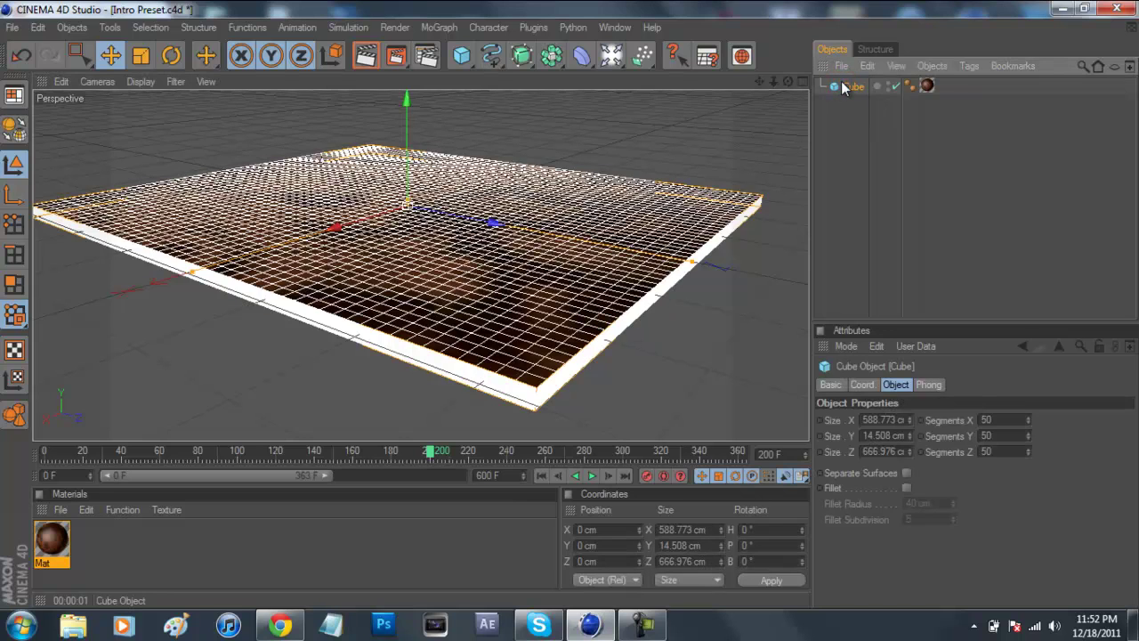
{"action": "key", "text": "c"}
{"action": "left_click", "coordinate": [888, 111]}
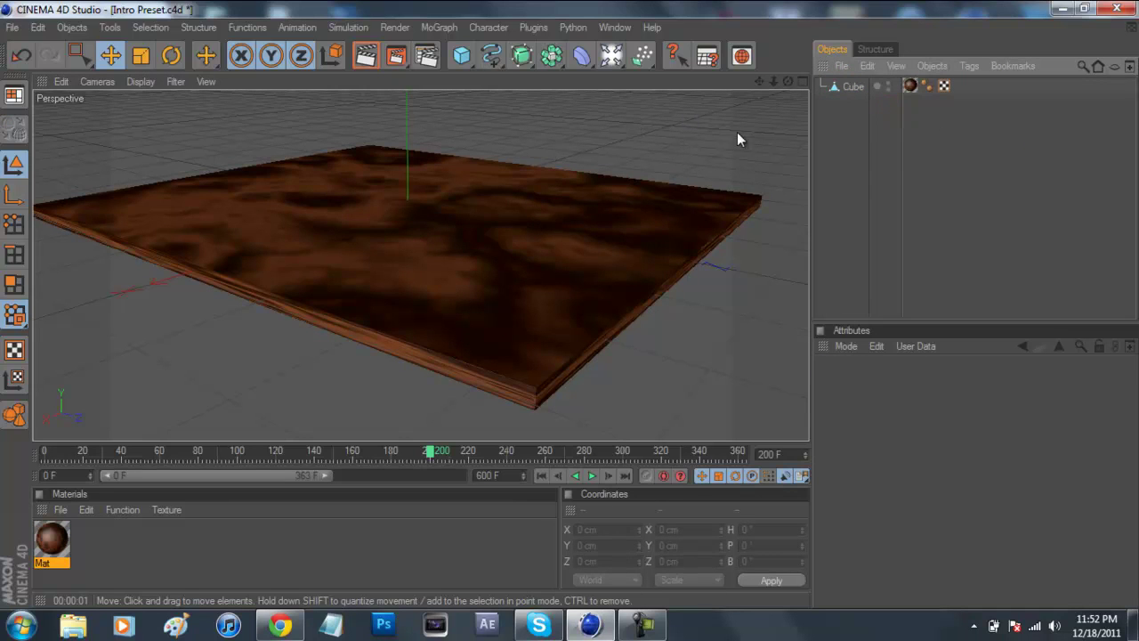
Sculpt uneven hills and dips across the slab's surface with the Magnet tool at a 100 cm radius
{"action": "left_click", "coordinate": [852, 86]}
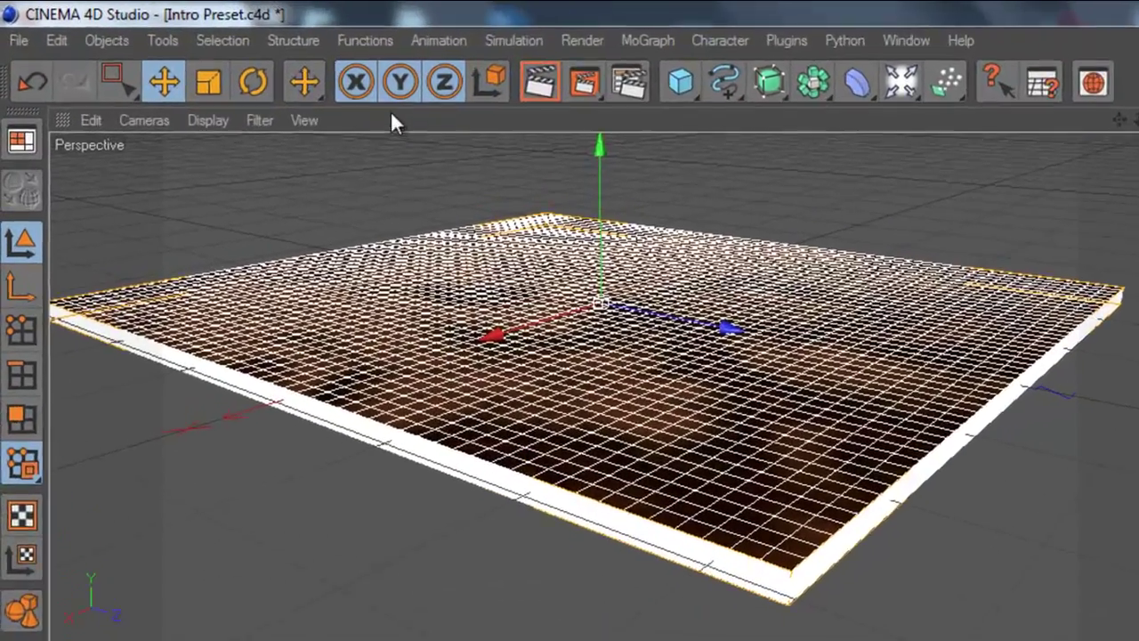
{"action": "left_click", "coordinate": [280, 45]}
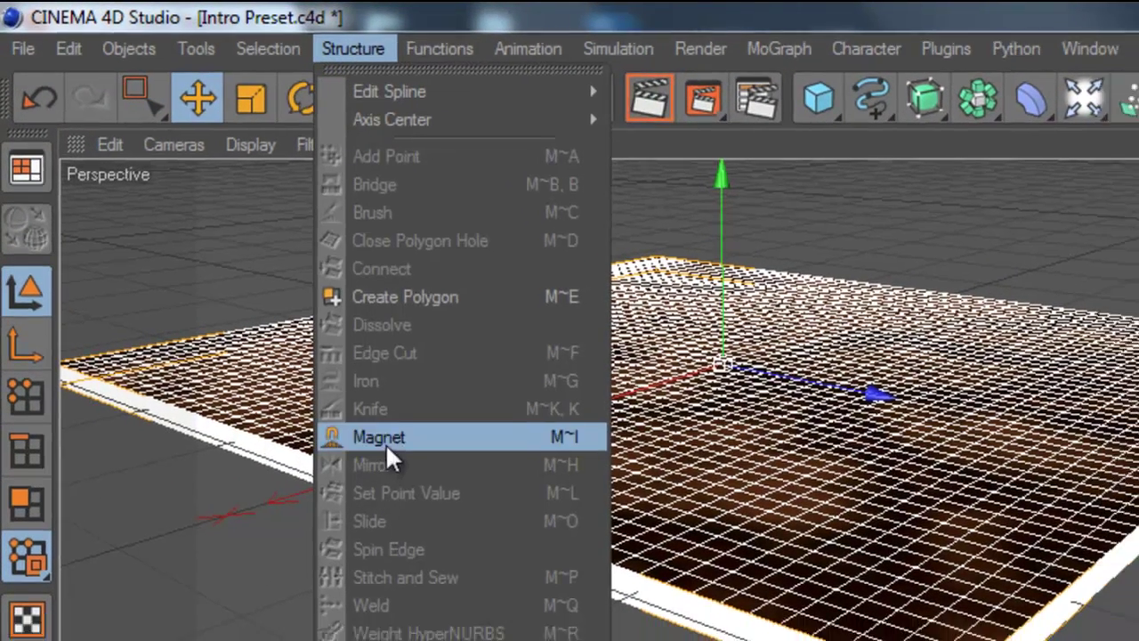
{"action": "left_click", "coordinate": [382, 453]}
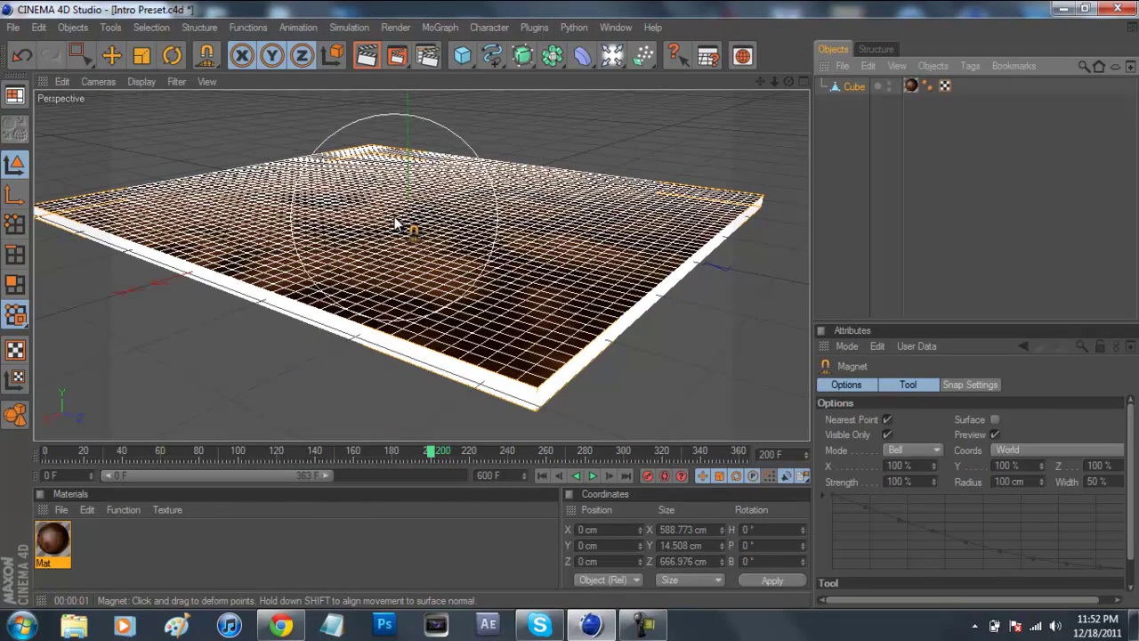
{"action": "mouse_move", "coordinate": [510, 310]}
{"action": "left_mouse_down"}
{"action": "mouse_move", "coordinate": [537, 293]}
{"action": "mouse_move", "coordinate": [491, 254]}
{"action": "mouse_move", "coordinate": [633, 244]}
{"action": "mouse_move", "coordinate": [635, 226]}
{"action": "mouse_move", "coordinate": [628, 237]}
{"action": "mouse_move", "coordinate": [525, 224]}
{"action": "mouse_move", "coordinate": [389, 190]}
{"action": "mouse_move", "coordinate": [325, 231]}
{"action": "mouse_move", "coordinate": [386, 261]}
{"action": "mouse_move", "coordinate": [234, 223]}
{"action": "mouse_move", "coordinate": [225, 211]}
{"action": "mouse_move", "coordinate": [148, 203]}
{"action": "mouse_move", "coordinate": [329, 160]}
{"action": "mouse_move", "coordinate": [471, 153]}
{"action": "mouse_move", "coordinate": [548, 178]}
{"action": "mouse_move", "coordinate": [578, 144]}
{"action": "mouse_move", "coordinate": [737, 247]}
{"action": "mouse_move", "coordinate": [735, 237]}
{"action": "mouse_move", "coordinate": [660, 295]}
{"action": "mouse_move", "coordinate": [663, 283]}
{"action": "mouse_move", "coordinate": [500, 362]}
{"action": "mouse_move", "coordinate": [201, 283]}
{"action": "mouse_move", "coordinate": [184, 264]}
{"action": "mouse_move", "coordinate": [99, 236]}
{"action": "mouse_move", "coordinate": [74, 204]}
{"action": "mouse_move", "coordinate": [84, 183]}
{"action": "mouse_move", "coordinate": [208, 169]}
{"action": "mouse_move", "coordinate": [322, 185]}
{"action": "mouse_move", "coordinate": [471, 172]}
{"action": "left_mouse_up"}
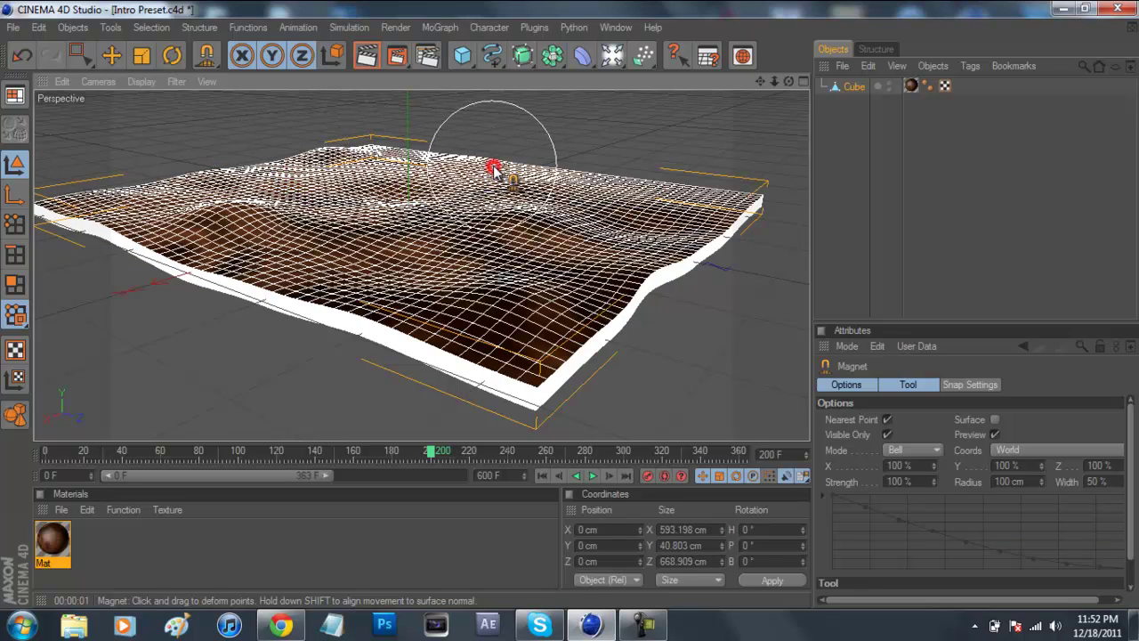
{"action": "mouse_move", "coordinate": [493, 168]}
{"action": "left_mouse_down"}
{"action": "mouse_move", "coordinate": [636, 194]}
{"action": "mouse_move", "coordinate": [694, 190]}
{"action": "left_mouse_up"}
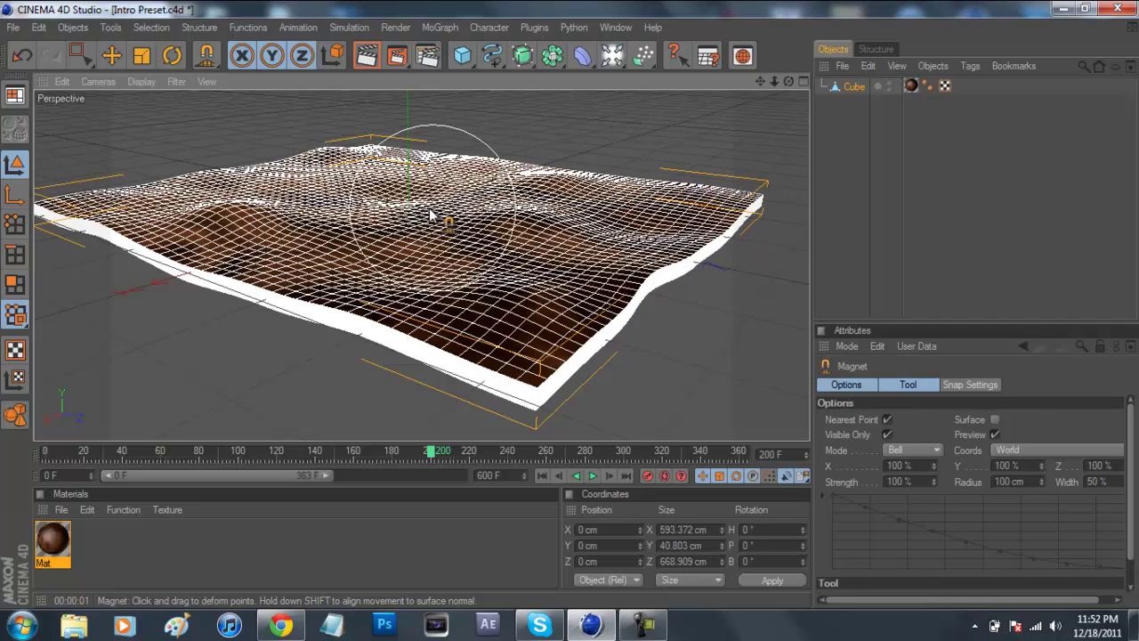
{"action": "left_click_drag", "start_coordinate": [445, 195], "coordinate": [511, 207]}
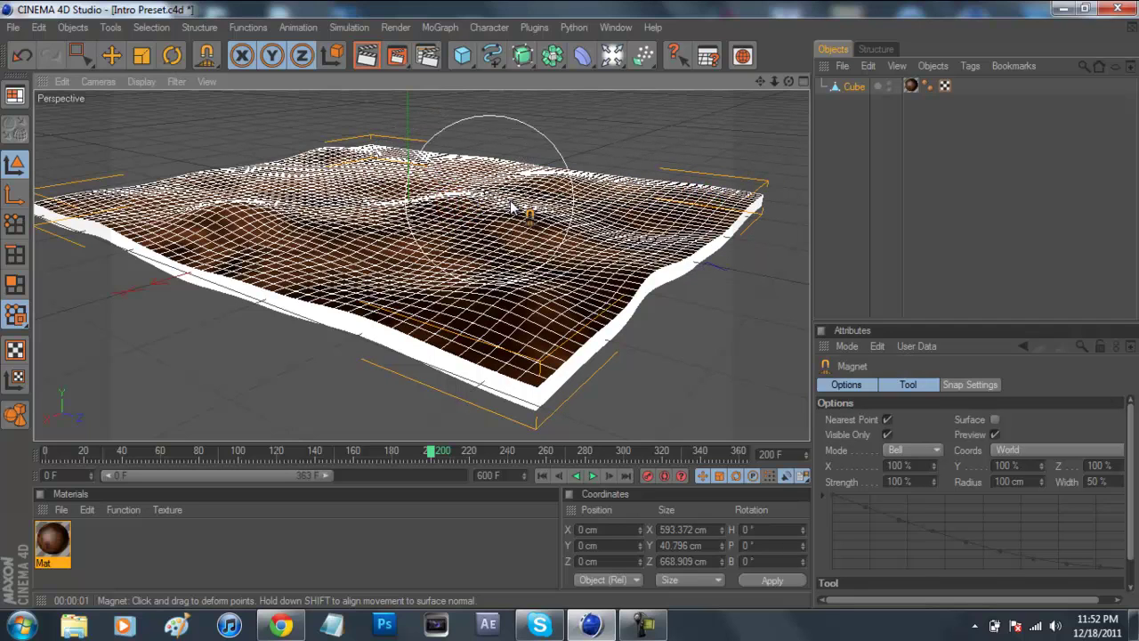
{"action": "left_click_drag", "start_coordinate": [440, 182], "coordinate": [450, 178]}
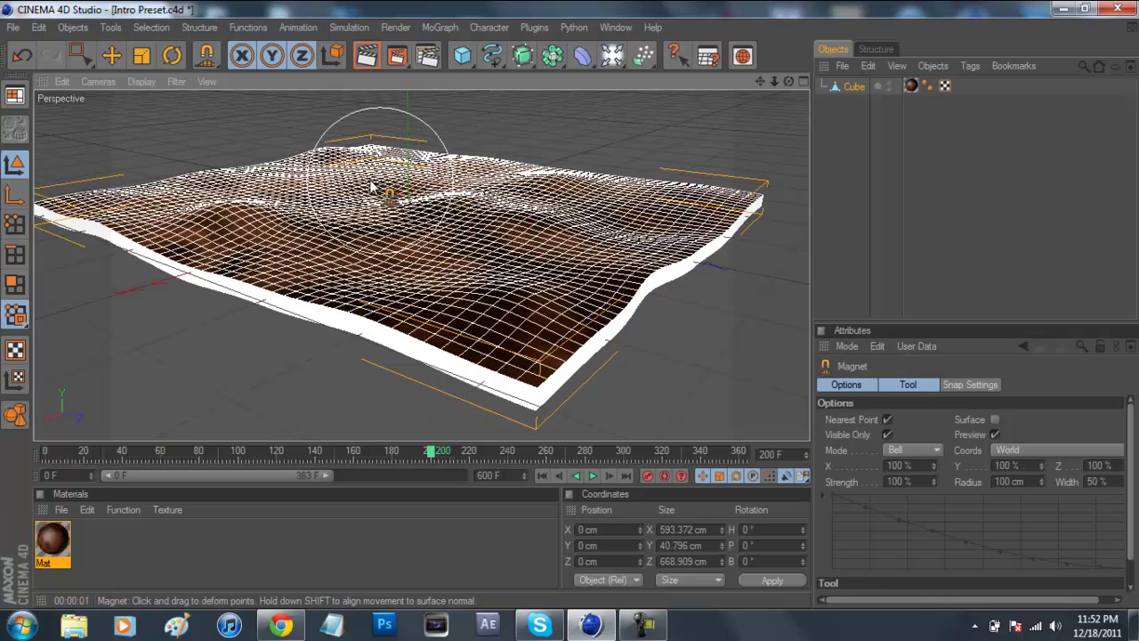
{"action": "left_click_drag", "start_coordinate": [372, 186], "coordinate": [338, 182]}
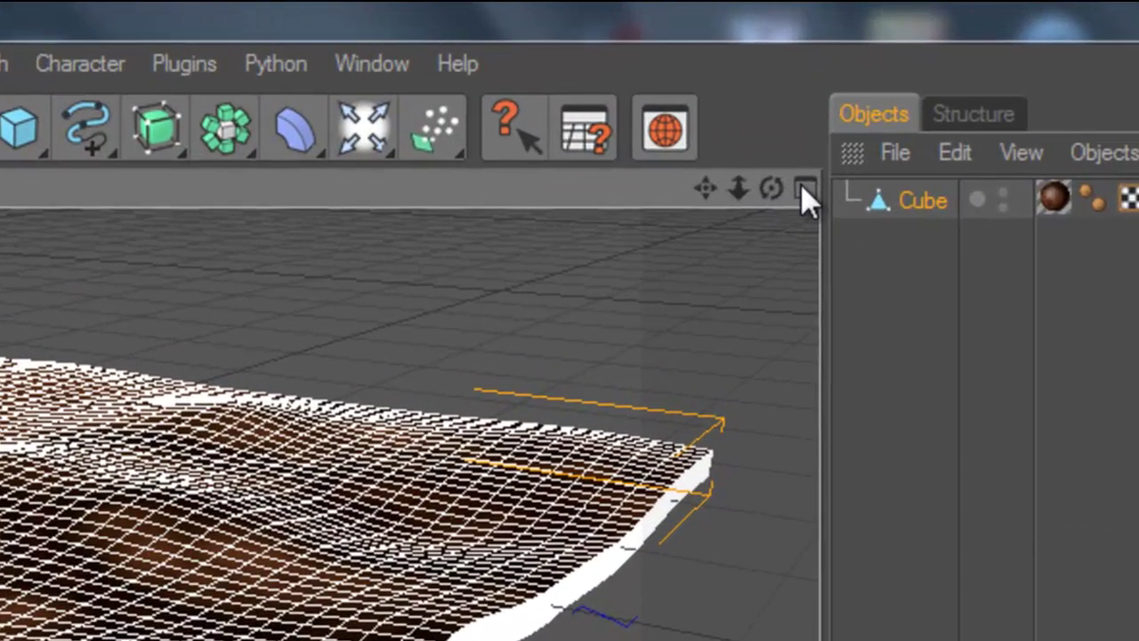
In Polygons mode, select all polygons of the slab's upper surface with a Rectangle Selection in the Top view
{"action": "left_click", "coordinate": [801, 80]}
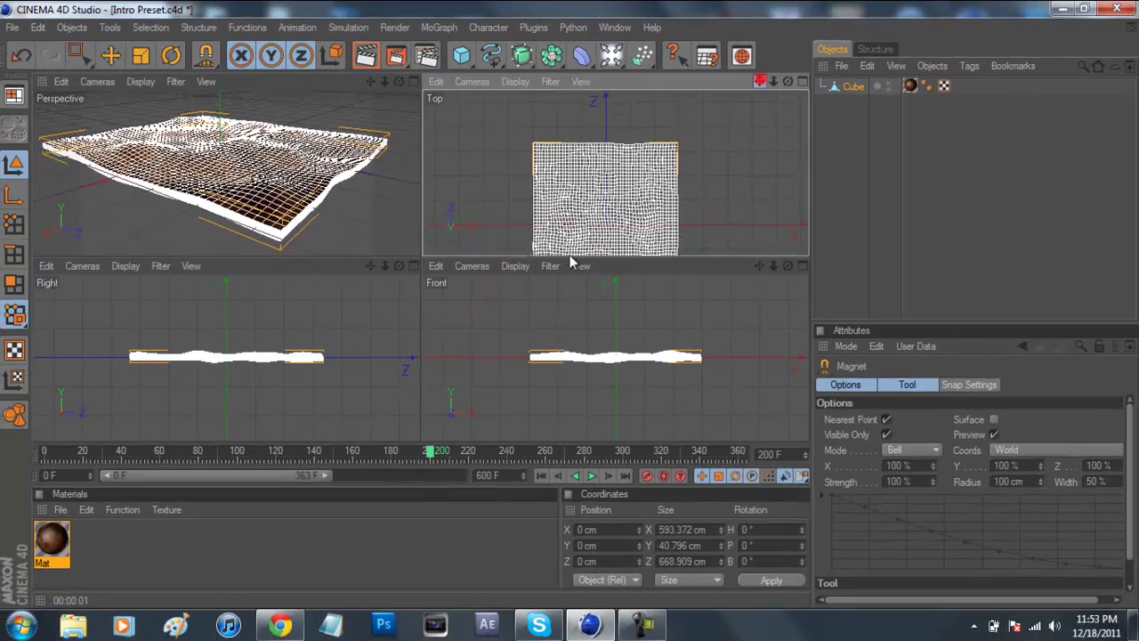
{"action": "left_click_drag", "start_coordinate": [759, 81], "coordinate": [774, 58]}
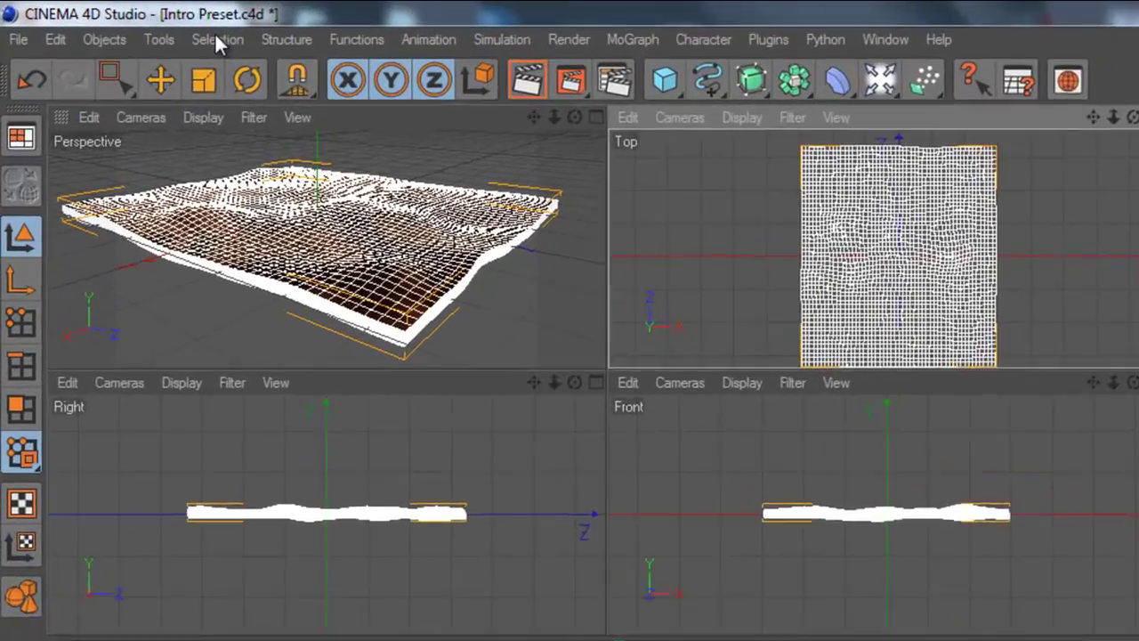
{"action": "left_click", "coordinate": [151, 27]}
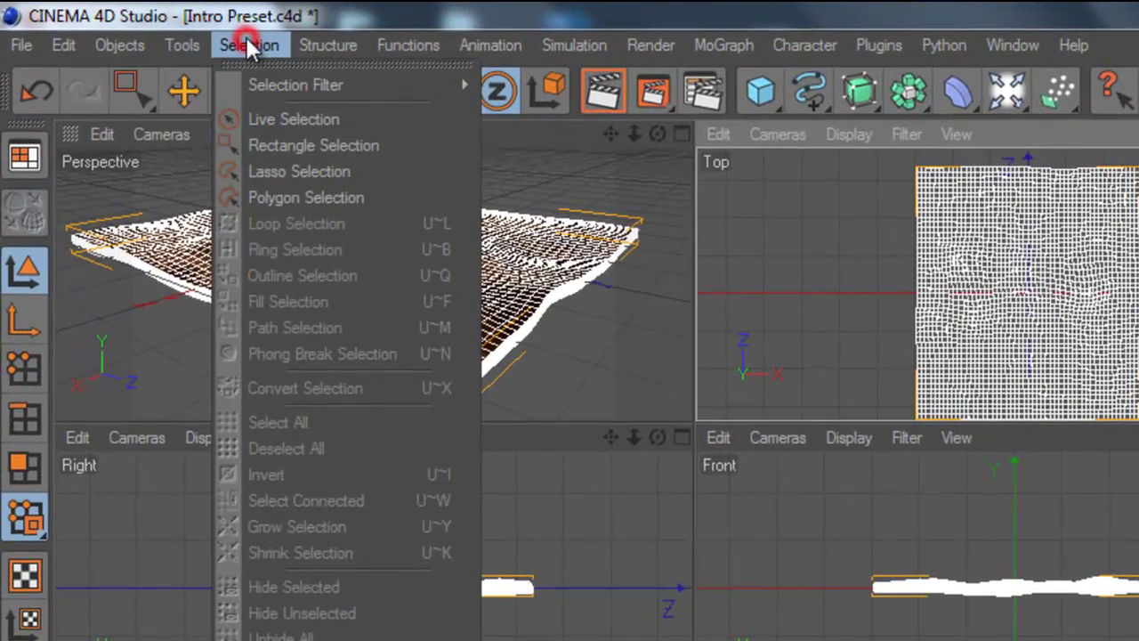
{"action": "mouse_move", "coordinate": [188, 40]}
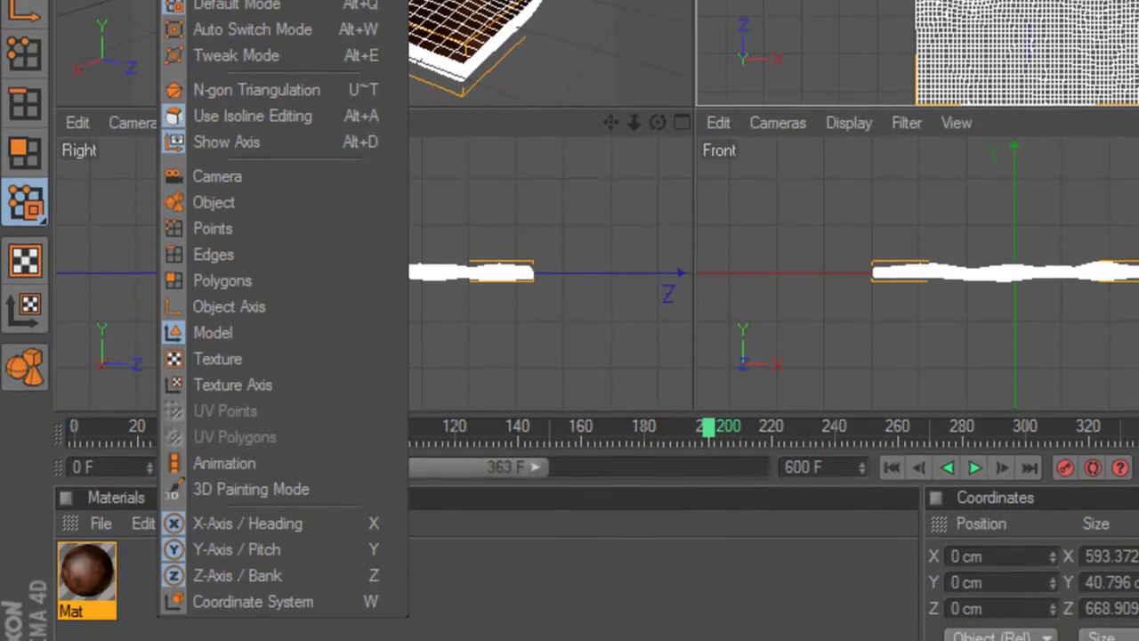
{"action": "left_click", "coordinate": [204, 280]}
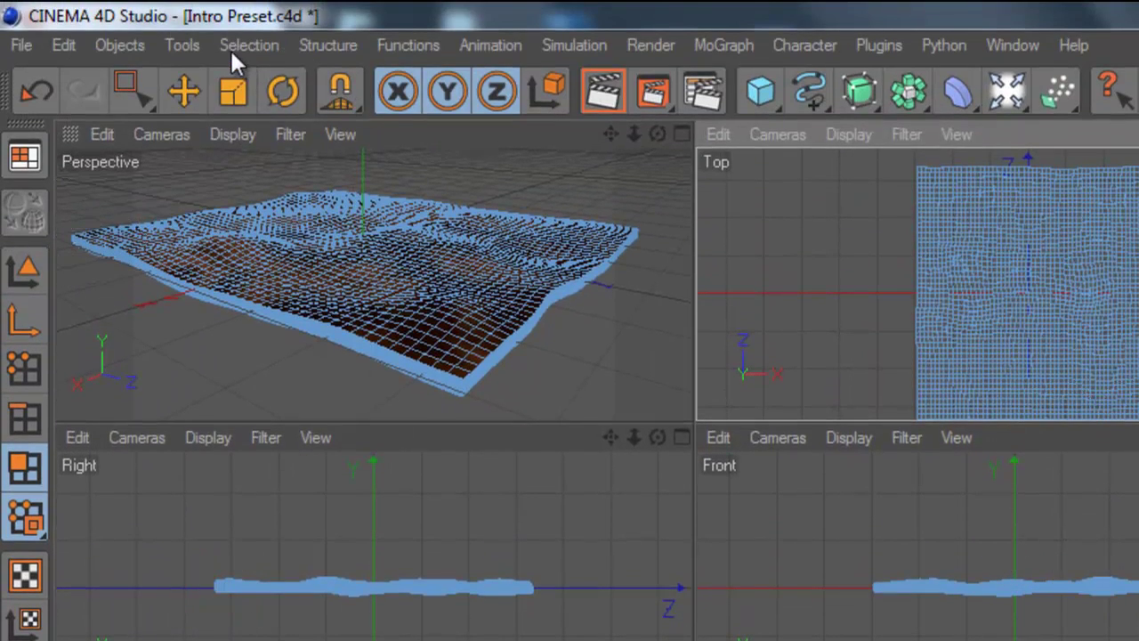
{"action": "left_click", "coordinate": [229, 48]}
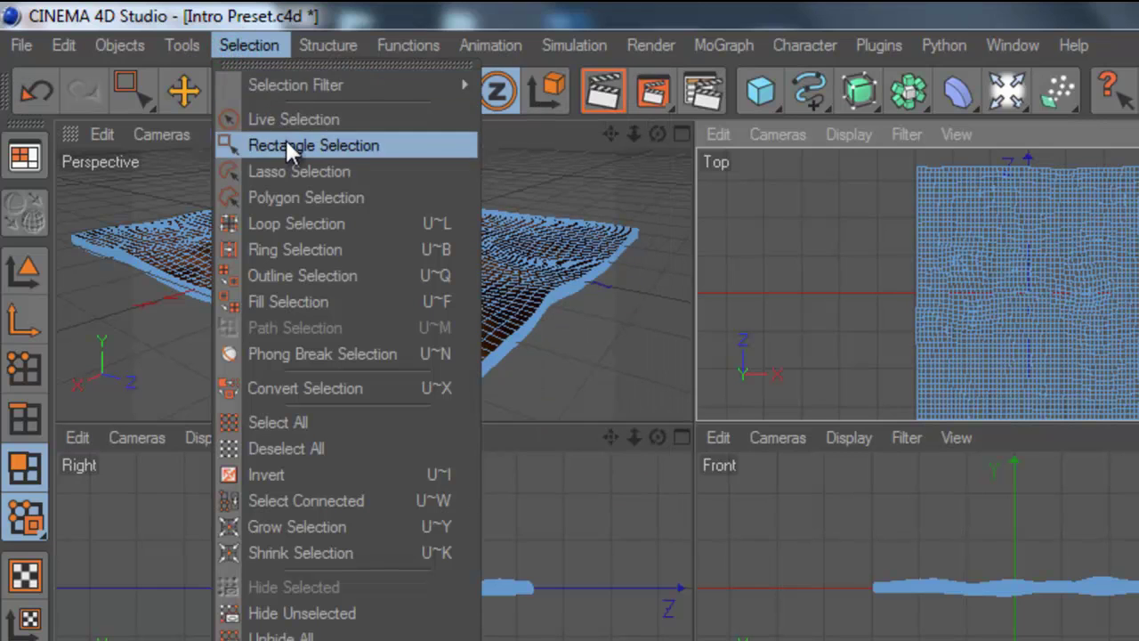
{"action": "left_click", "coordinate": [286, 145]}
{"action": "scroll", "coordinate": [898, 199], "scroll_direction": "down", "scroll_amount": 1}
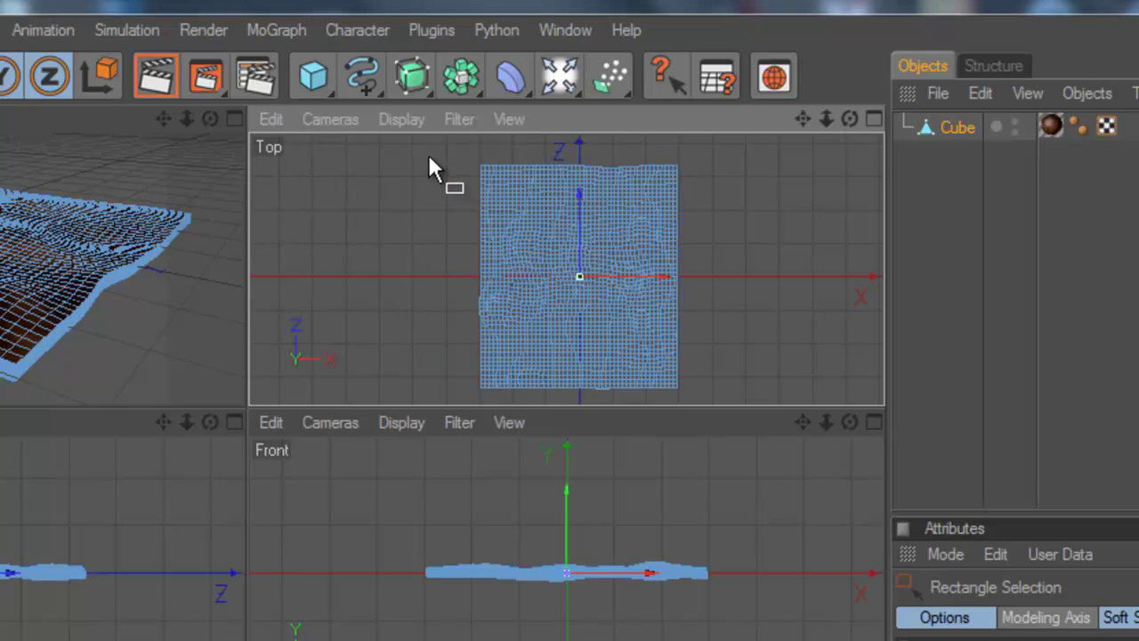
{"action": "left_click_drag", "start_coordinate": [427, 156], "coordinate": [752, 400]}
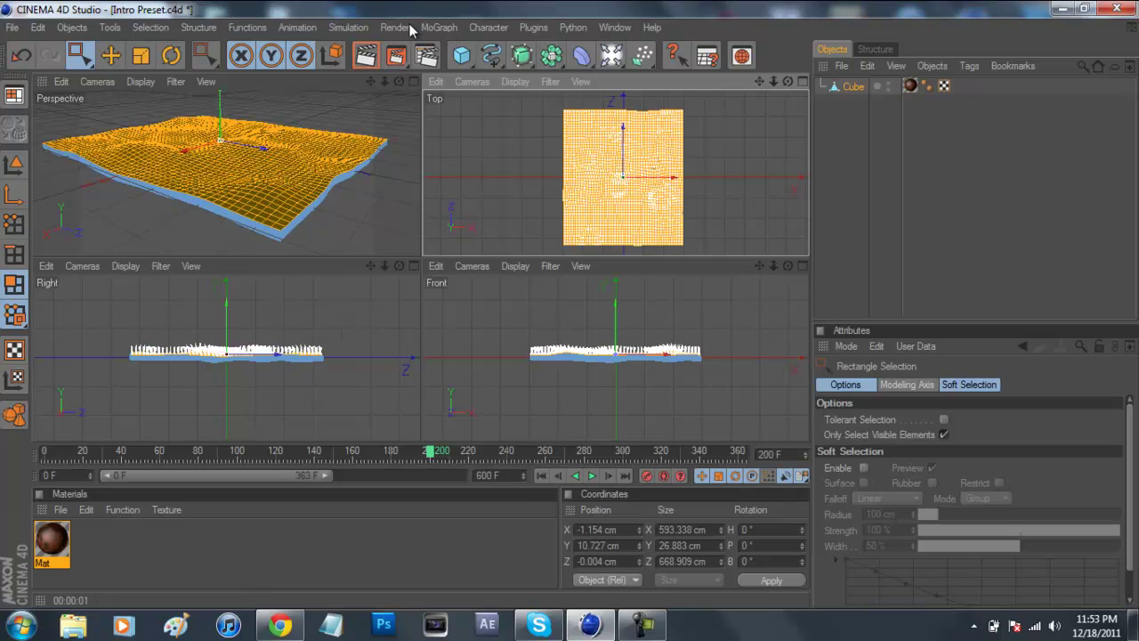
Add a Fur object to the selected upper polygons and show the result in the full perspective view
{"action": "left_click", "coordinate": [356, 28]}
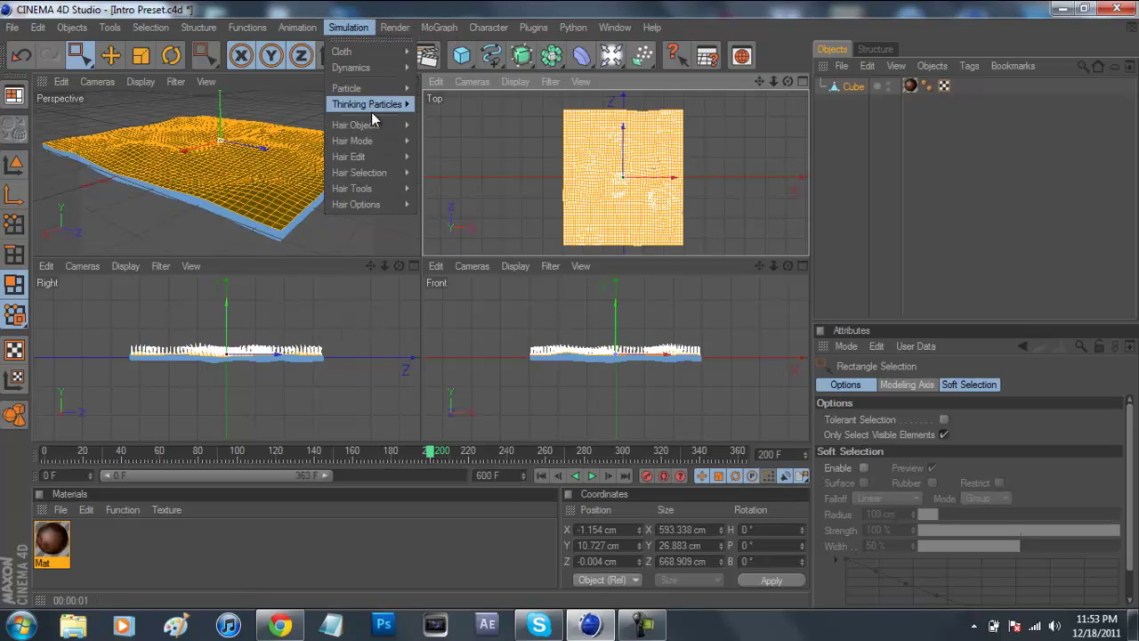
{"action": "mouse_move", "coordinate": [372, 125]}
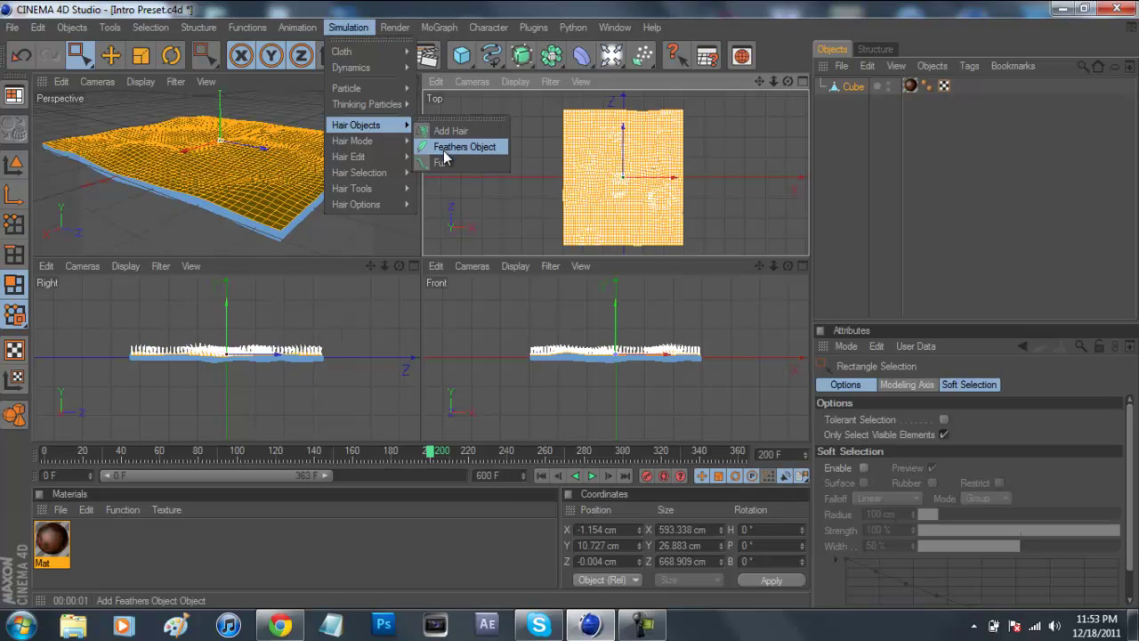
{"action": "left_click", "coordinate": [442, 162]}
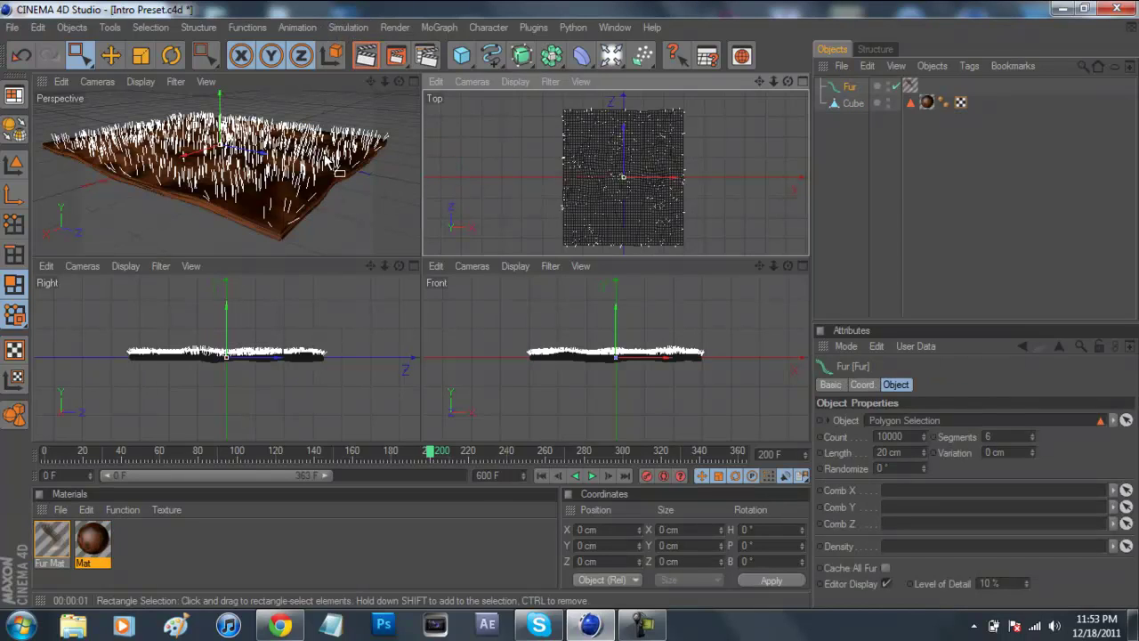
{"action": "left_click", "coordinate": [412, 82]}
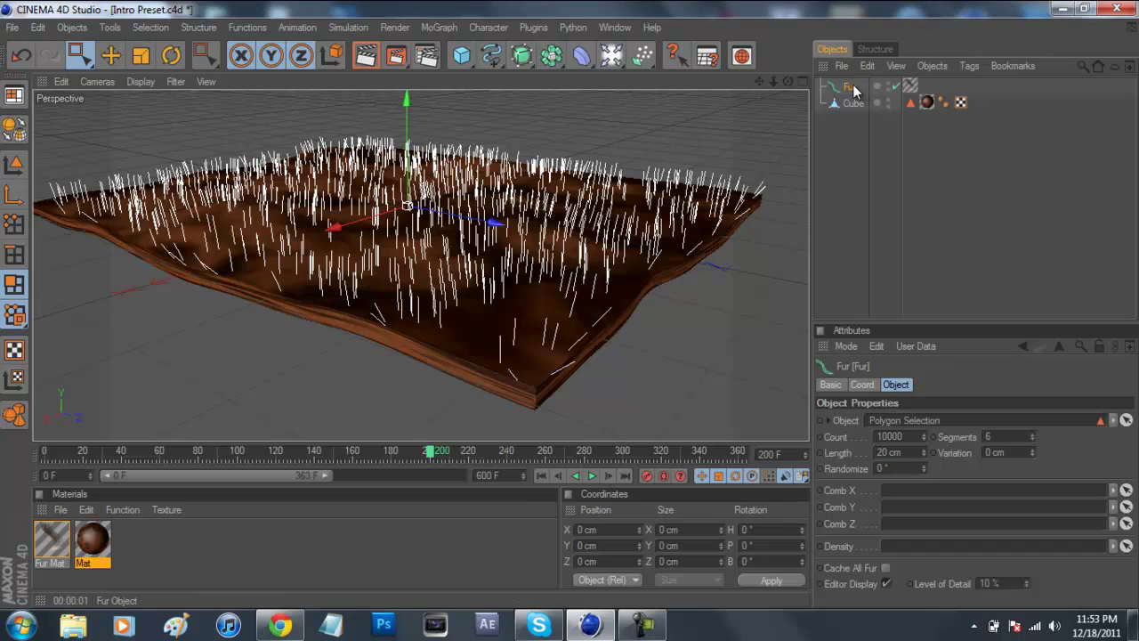
Set the fur count to 40000
{"action": "double_click", "coordinate": [895, 436]}
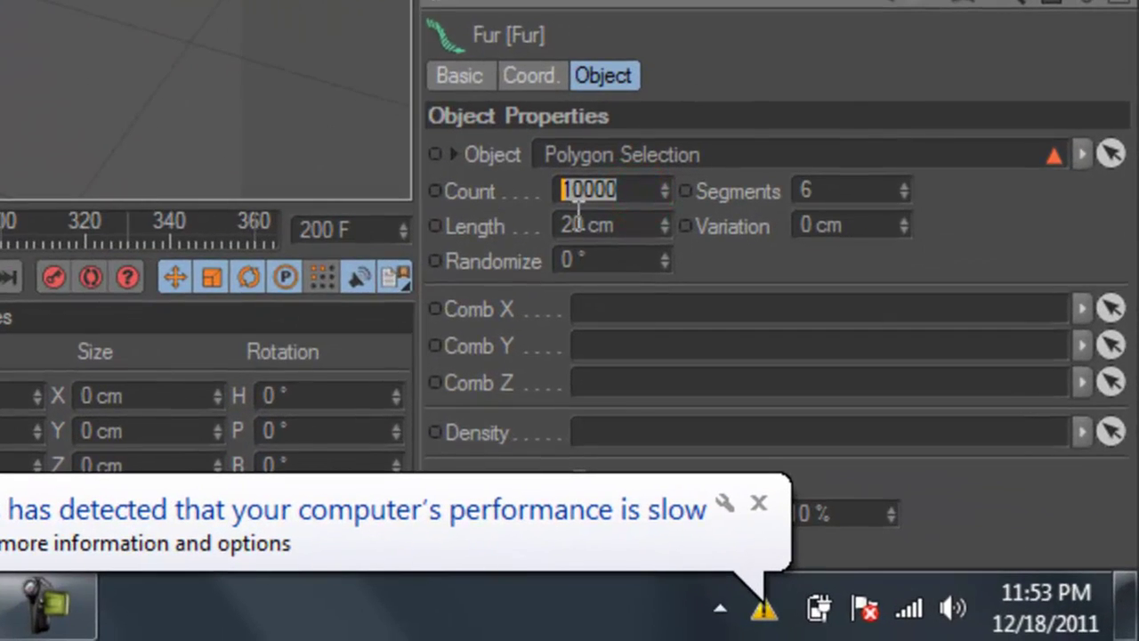
{"action": "type", "text": "4000"}
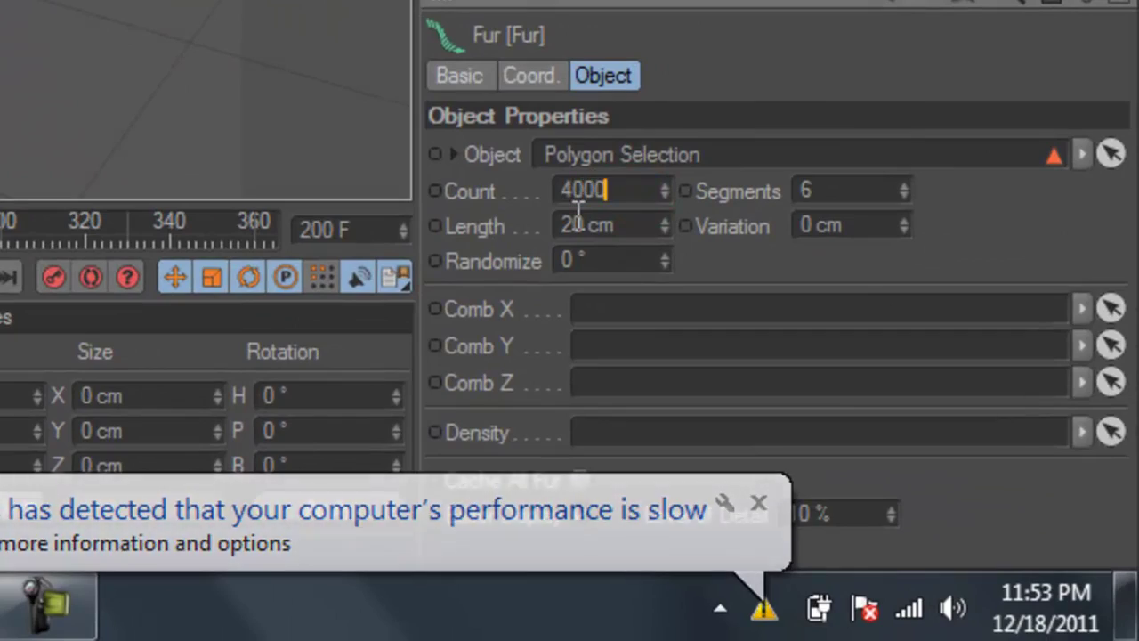
{"action": "type", "text": "0"}
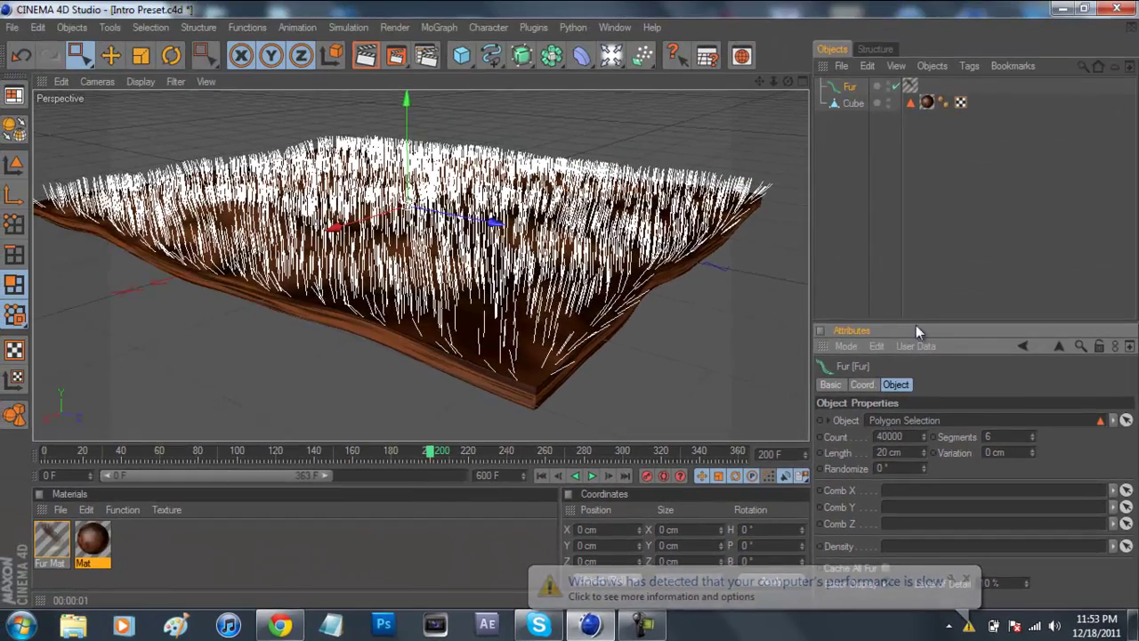
{"action": "key", "text": "Return"}
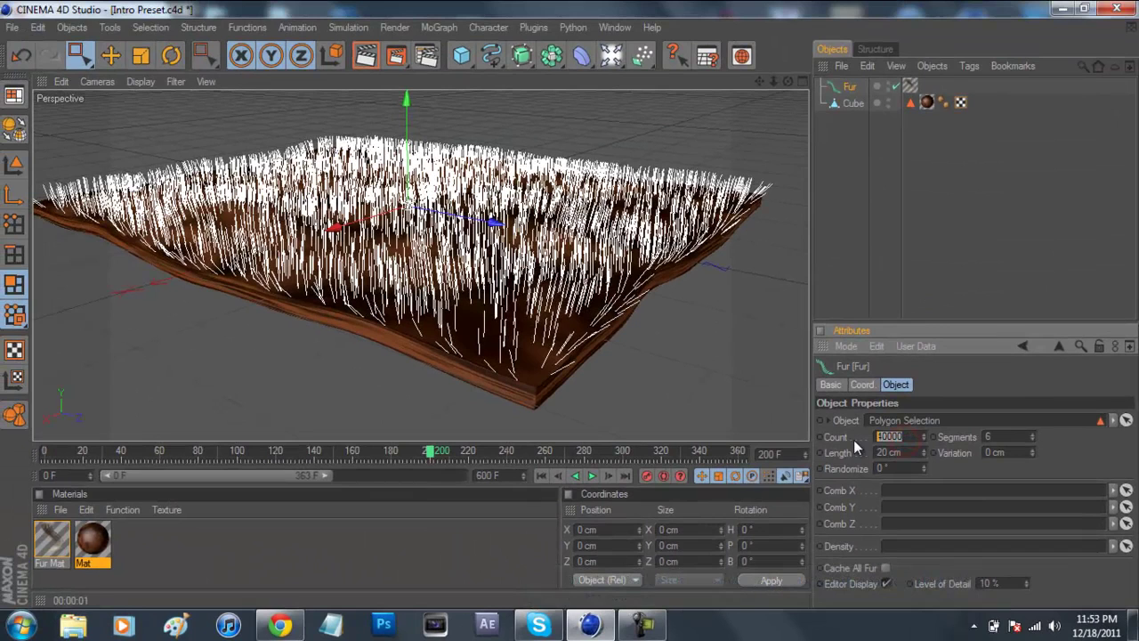
Set the fur count to 30000 and deselect the Fur object
{"action": "type", "text": "30000"}
{"action": "key", "text": "Return"}
{"action": "left_click", "coordinate": [861, 233]}
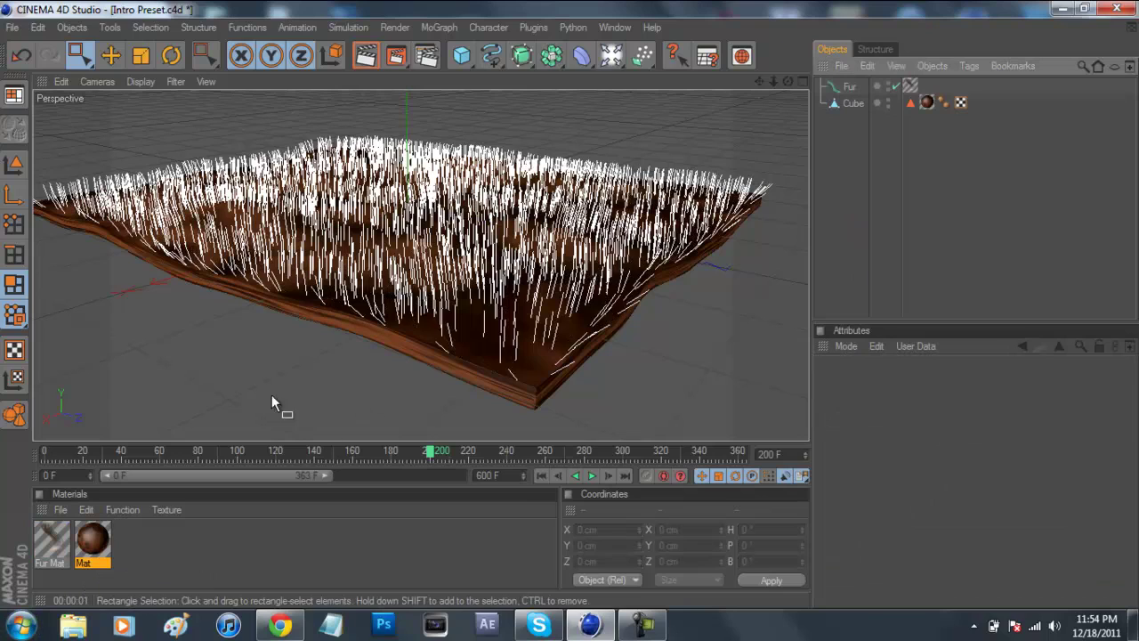
Color the first knot of the Fur Mat's color gradient dark green (R 17, G 54, B 0)
{"action": "double_click", "coordinate": [47, 538]}
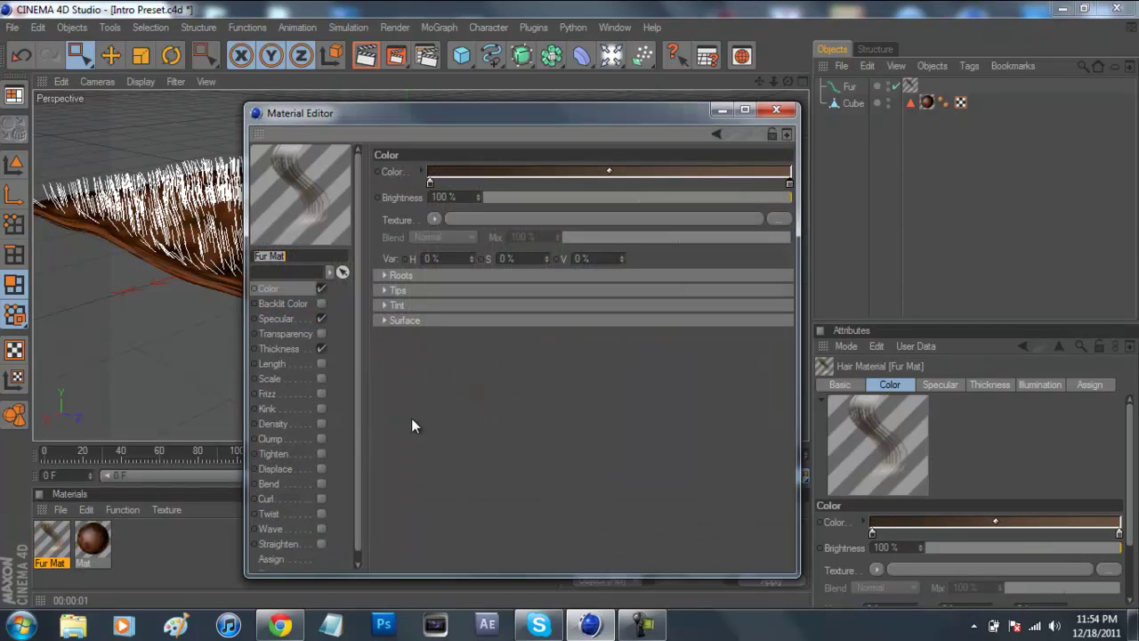
{"action": "double_click", "coordinate": [430, 182]}
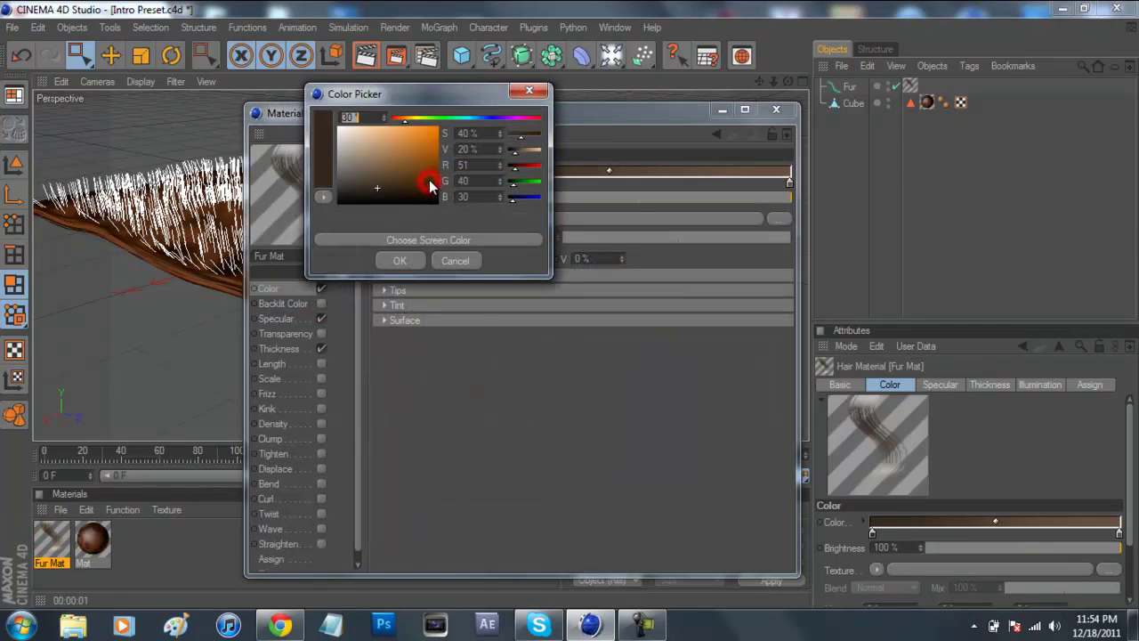
{"action": "left_click", "coordinate": [434, 119]}
{"action": "left_click_drag", "start_coordinate": [431, 178], "coordinate": [444, 187]}
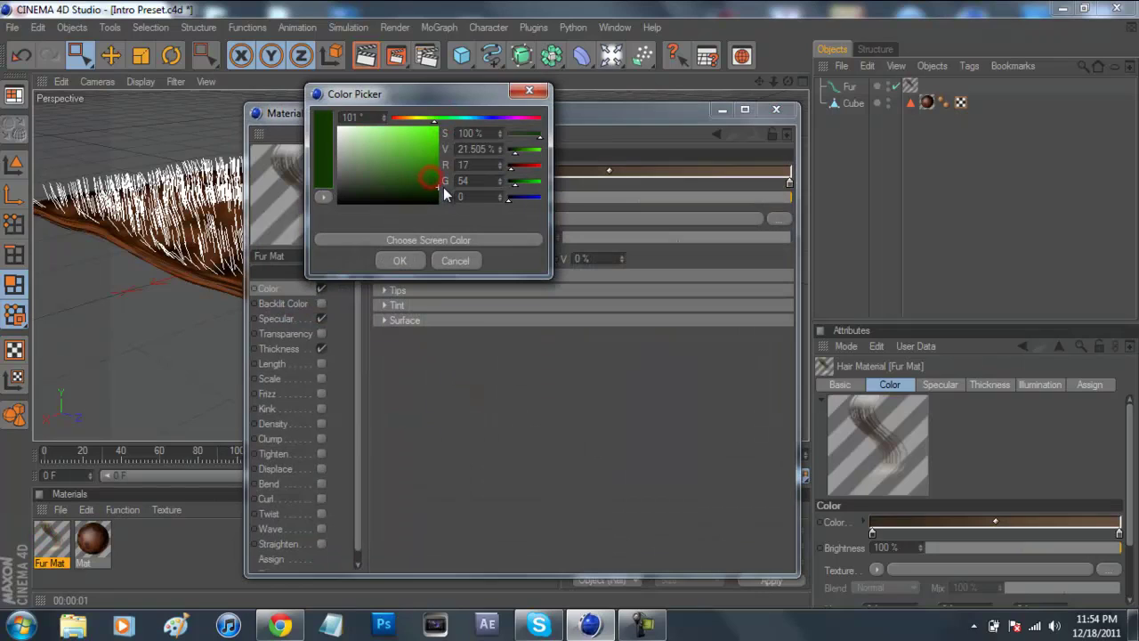
{"action": "left_click", "coordinate": [424, 261]}
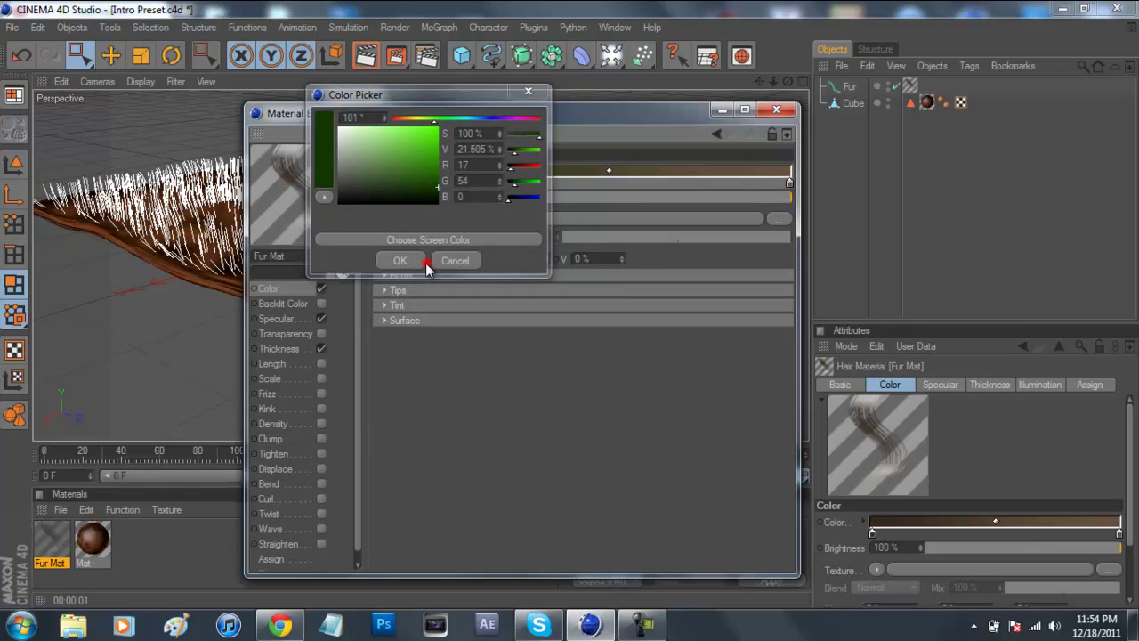
Color the end knot of the Fur Mat's color gradient bright green (R 55, G 197, B 0) and test-render the perspective view
{"action": "double_click", "coordinate": [788, 182]}
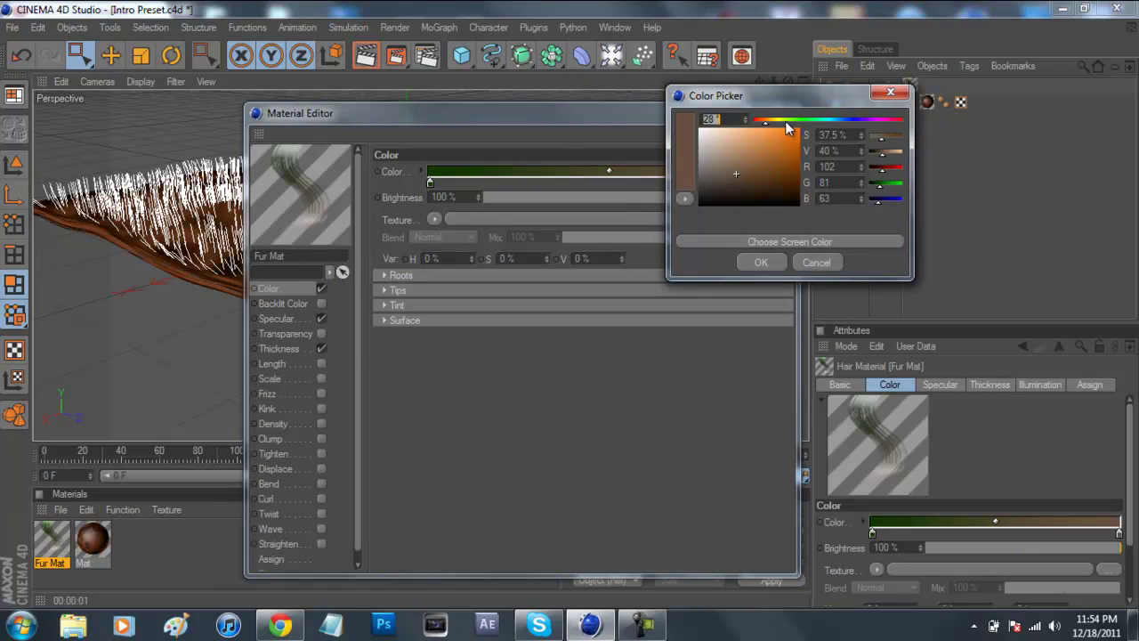
{"action": "left_click_drag", "start_coordinate": [785, 121], "coordinate": [807, 145]}
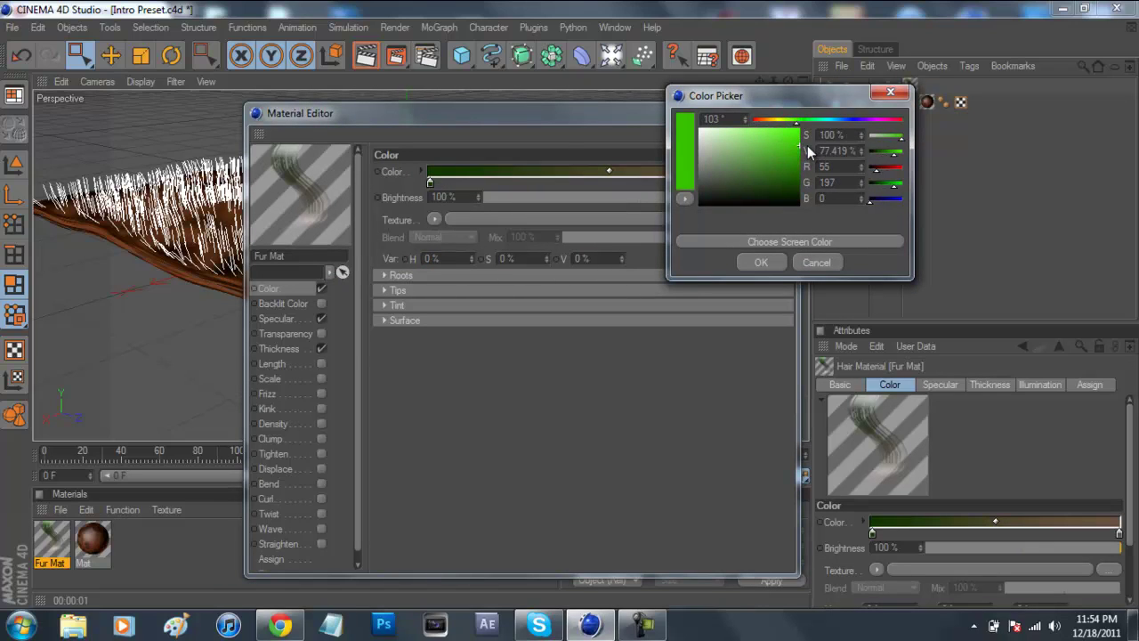
{"action": "left_click", "coordinate": [761, 262]}
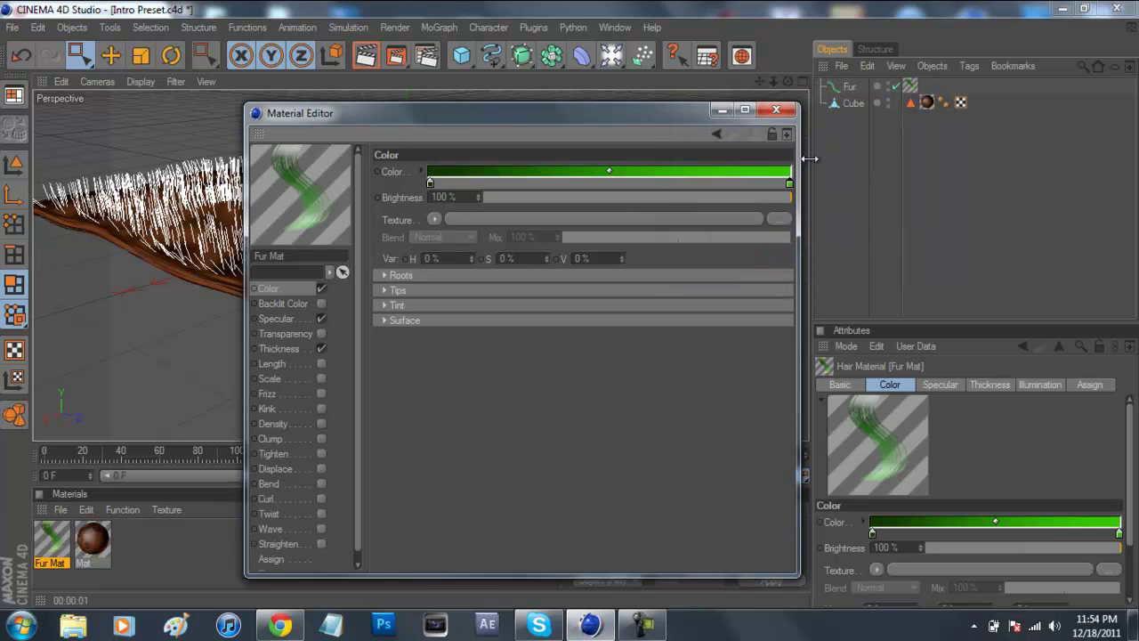
{"action": "left_click", "coordinate": [776, 109]}
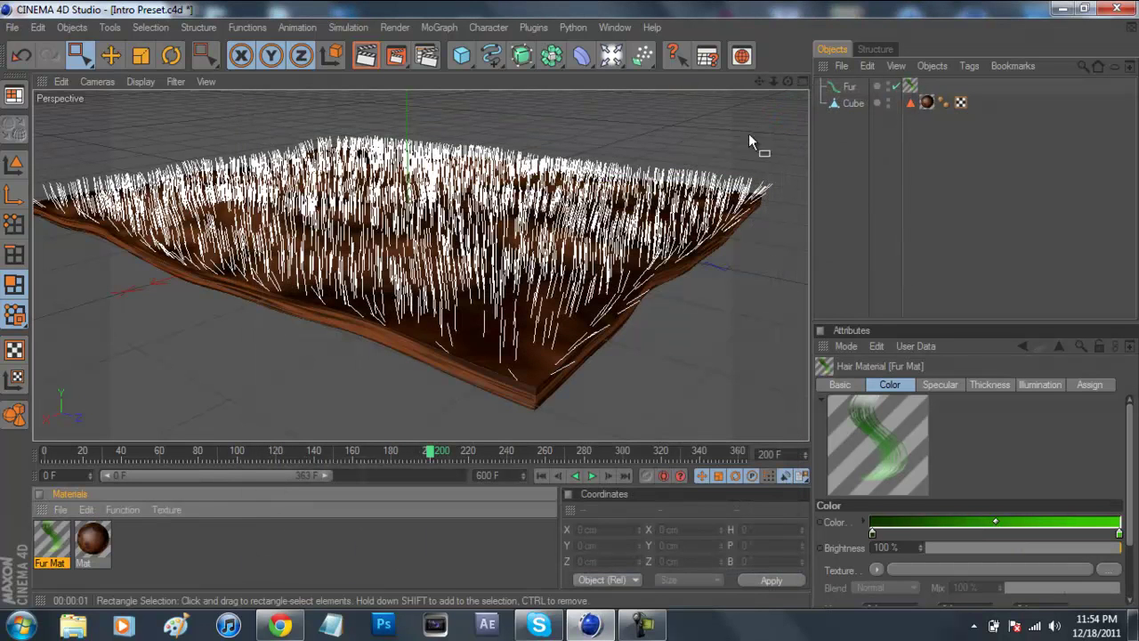
{"action": "left_click", "coordinate": [364, 57]}
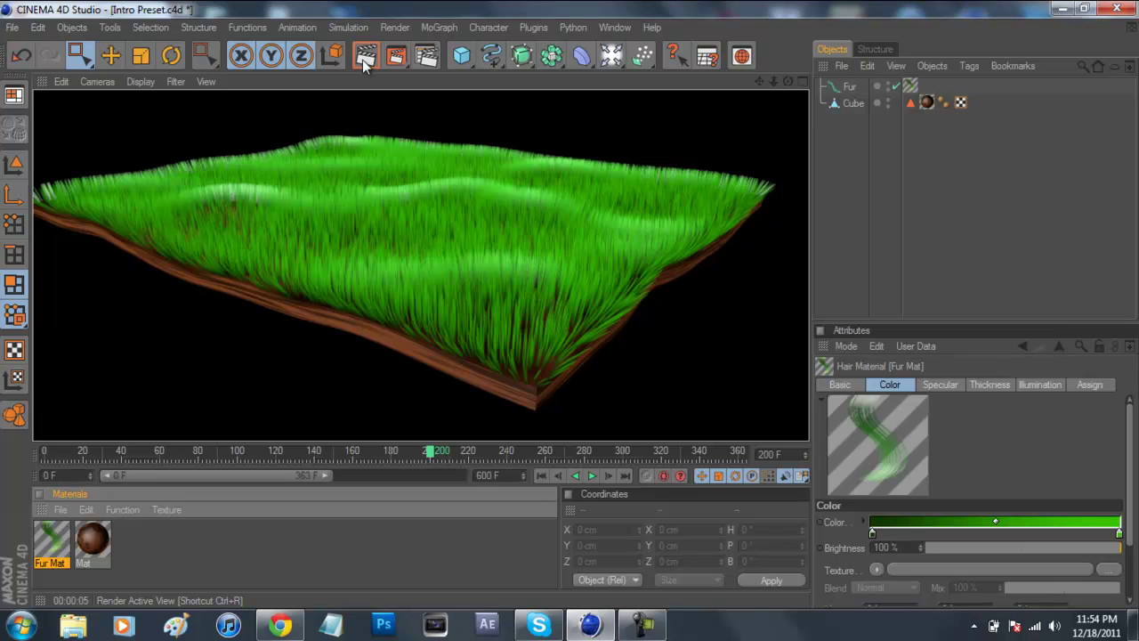
{"action": "left_click", "coordinate": [1001, 155]}
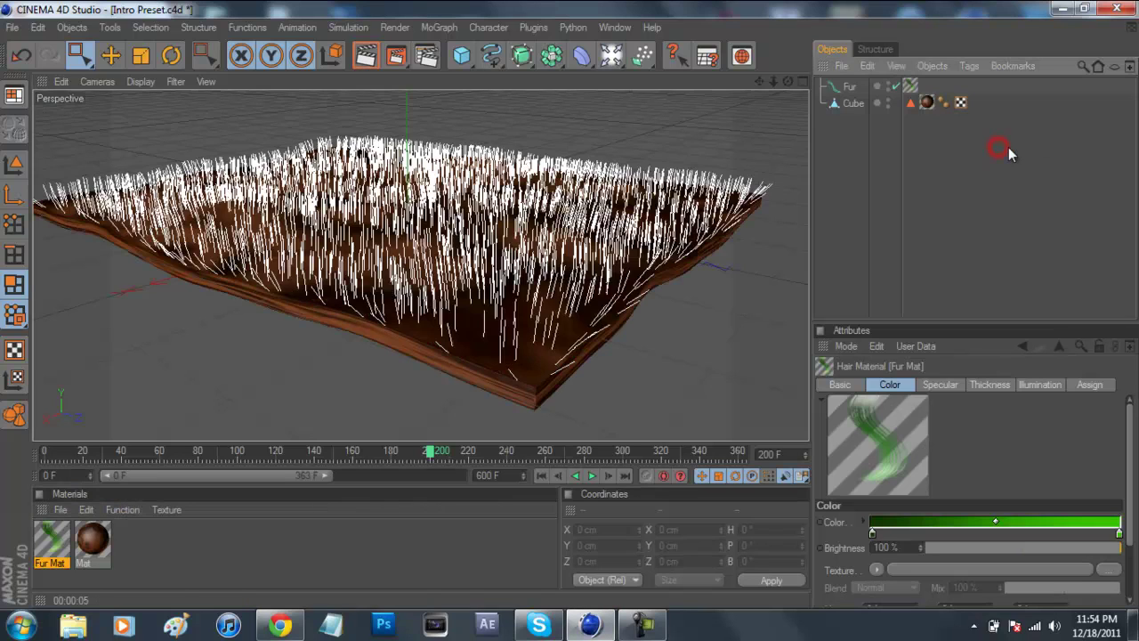
Add an Omni light to the scene and raise it straight up above the fur-covered slab
{"action": "left_click", "coordinate": [612, 59]}
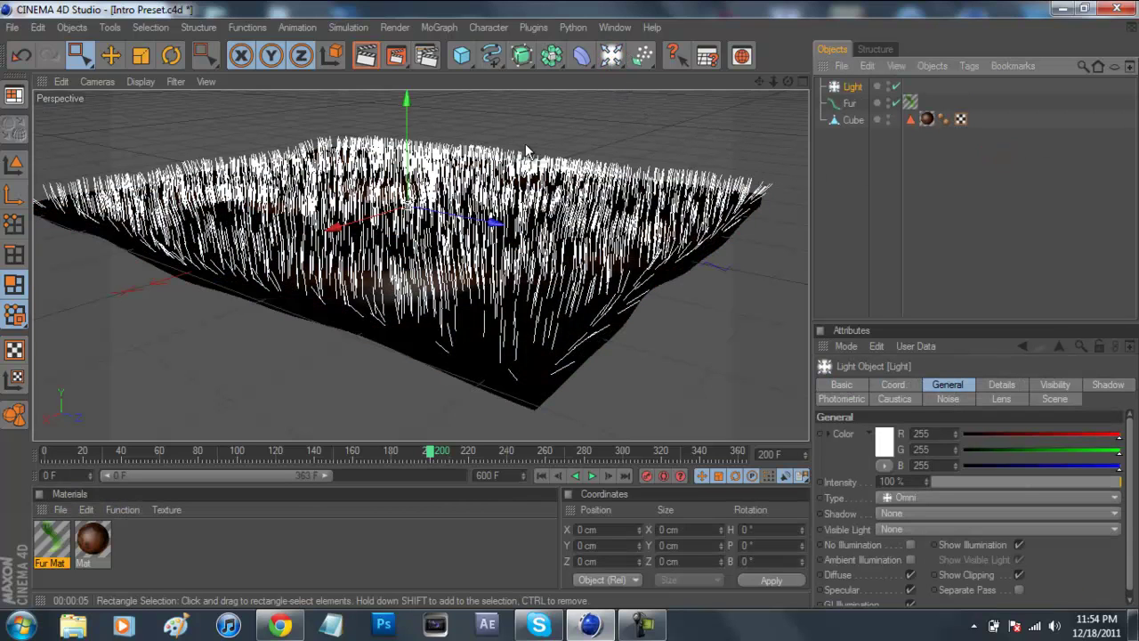
{"action": "scroll", "coordinate": [481, 159], "scroll_direction": "down", "scroll_amount": 4}
{"action": "left_click_drag", "start_coordinate": [412, 142], "coordinate": [412, 44]}
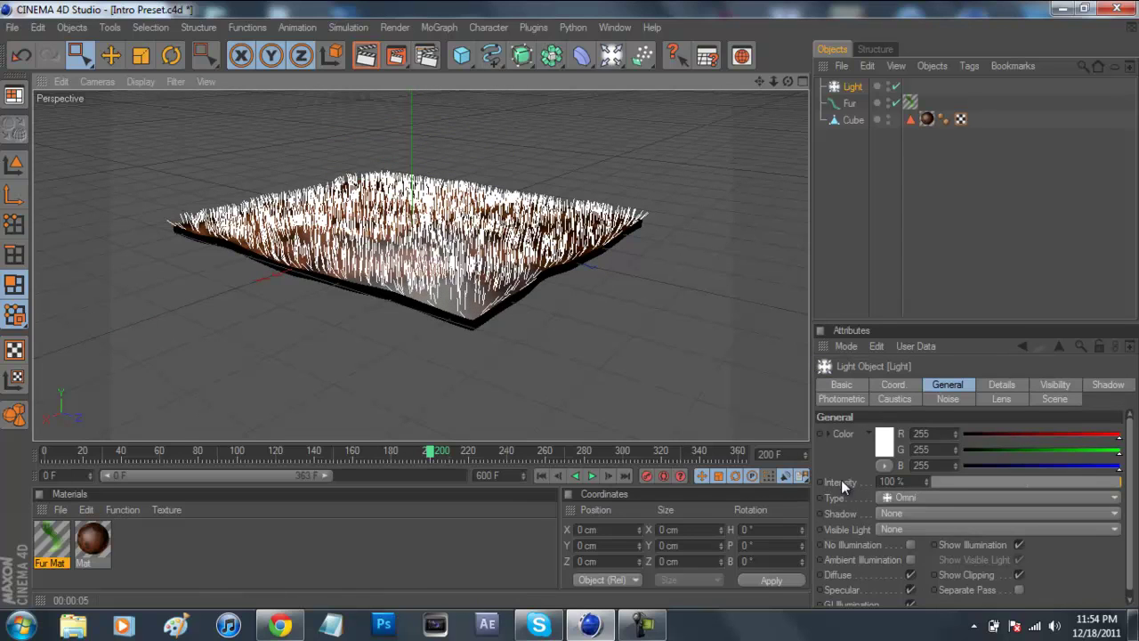
Set the light's shadow type to Shadow Maps (Soft) and render the grass close up from the slab's front corner
{"action": "left_click", "coordinate": [913, 509]}
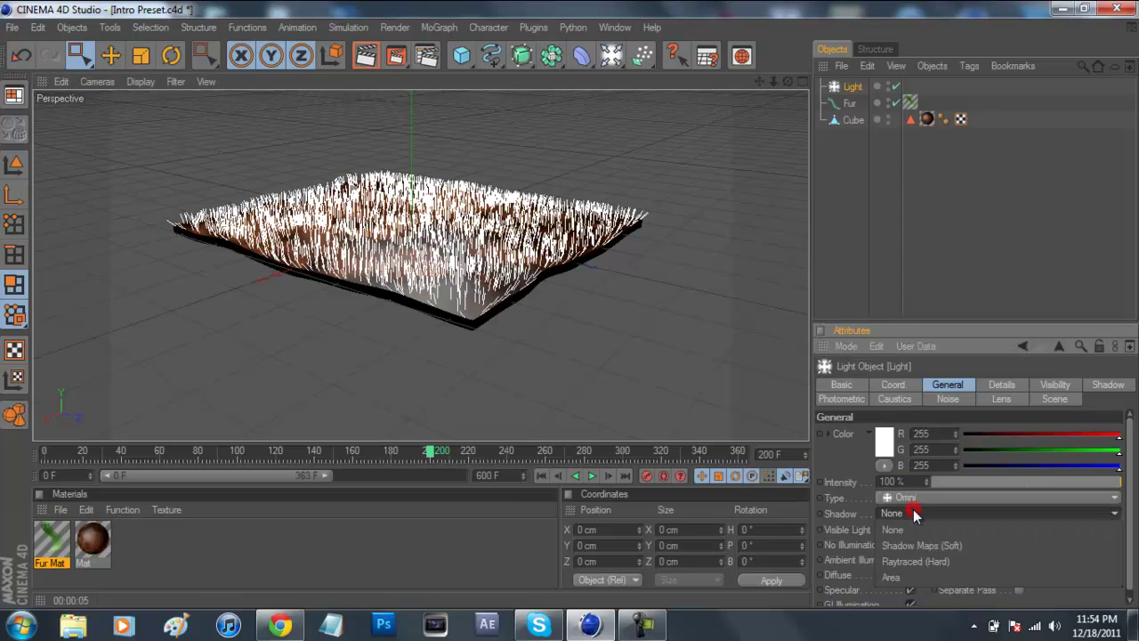
{"action": "left_click", "coordinate": [920, 539]}
{"action": "scroll", "coordinate": [663, 301], "scroll_direction": "up", "scroll_amount": 6}
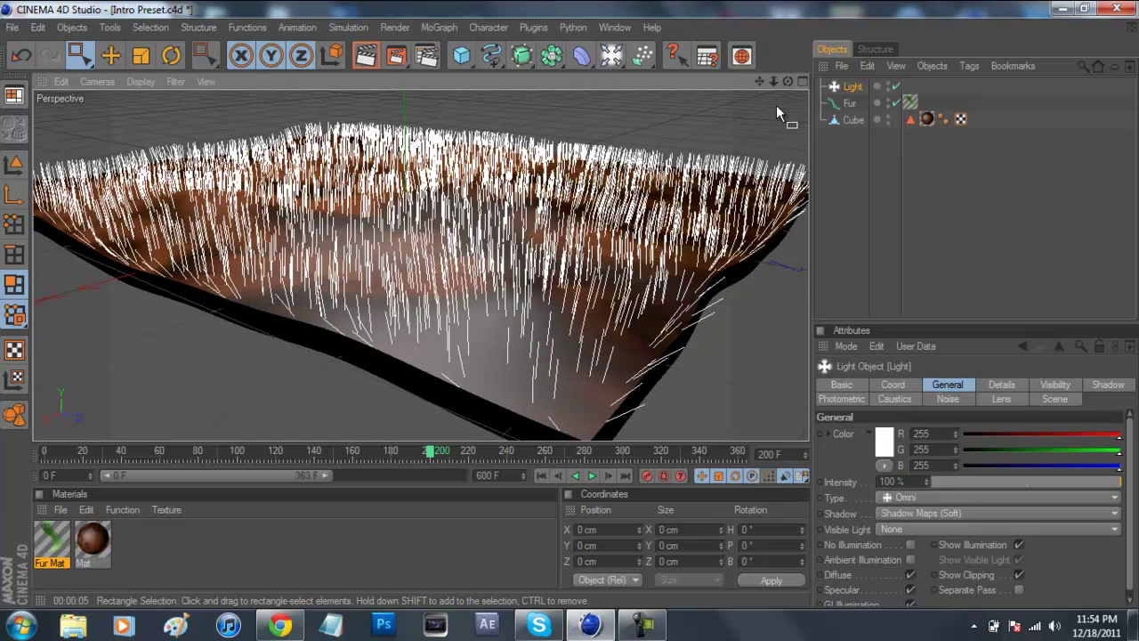
{"action": "left_click_drag", "start_coordinate": [787, 81], "coordinate": [581, 303]}
{"action": "left_click", "coordinate": [376, 57]}
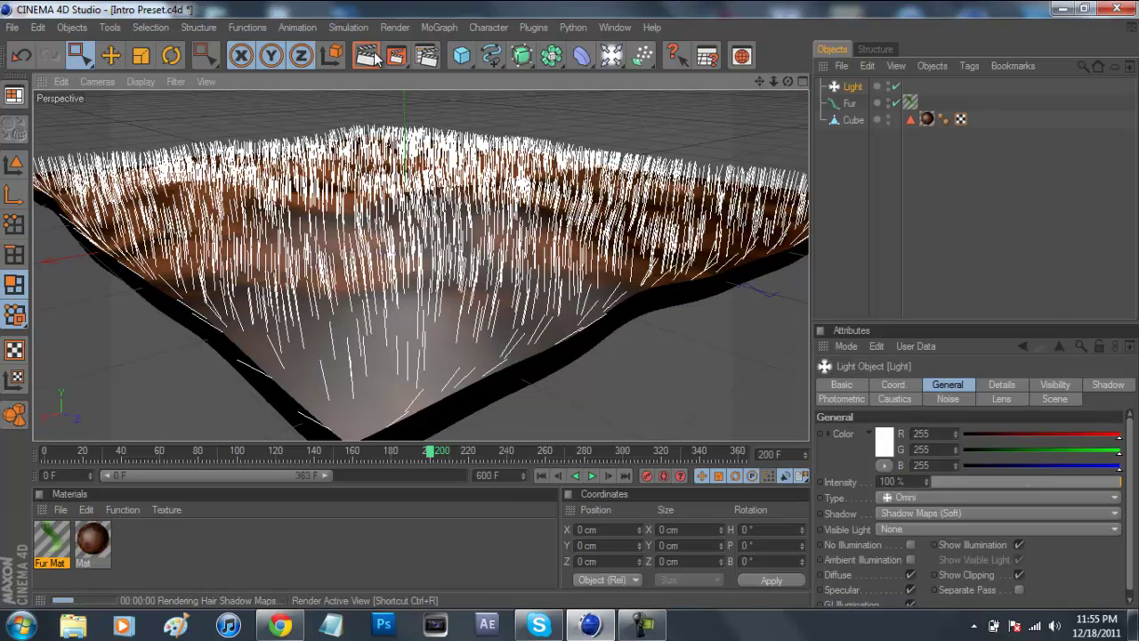